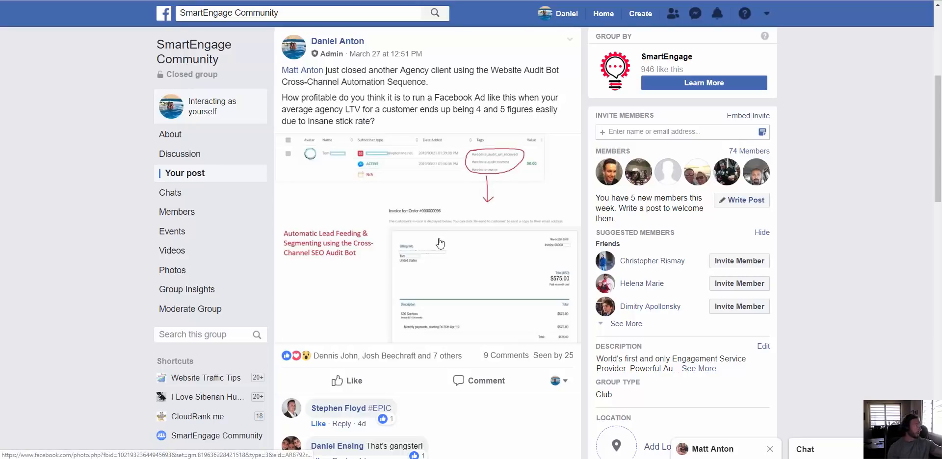
Enlarge the post's image of the tagged subscriber and SEO services invoice to examine it
left_click(415, 192)
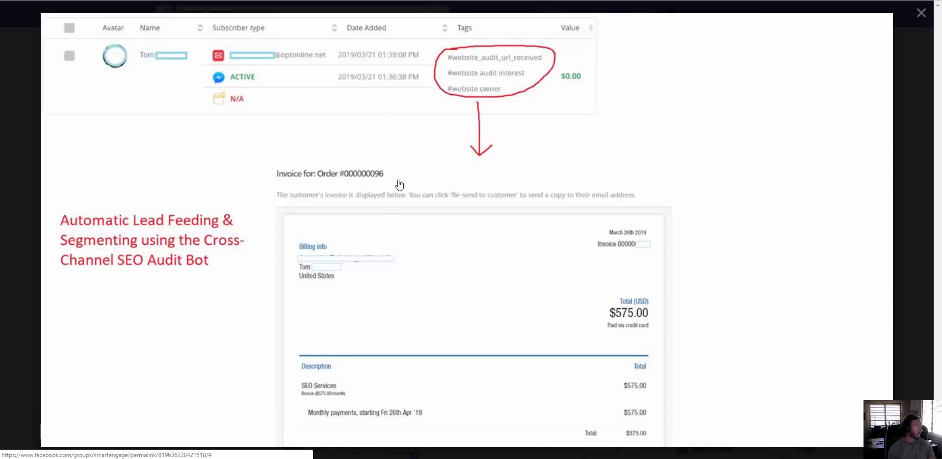
left_click(324, 172)
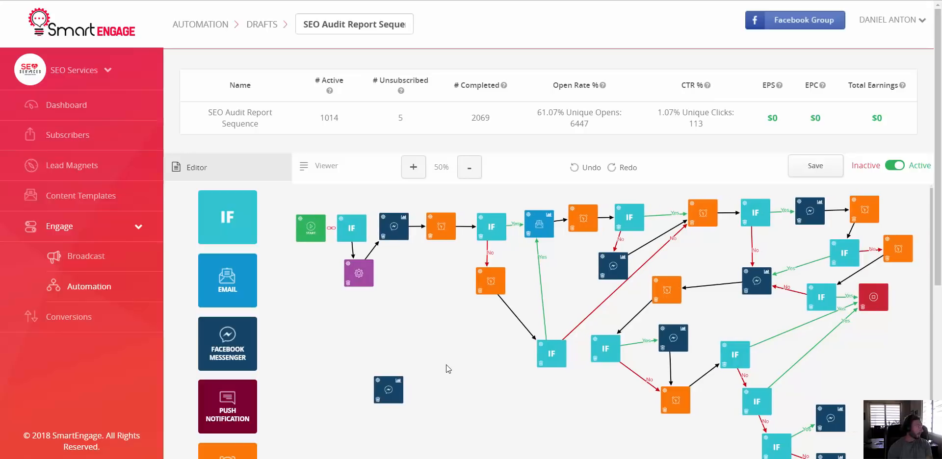
Zoom the SEO Audit Report Sequence canvas out to 40% and inspect the condition of its first IF block
left_click(469, 170)
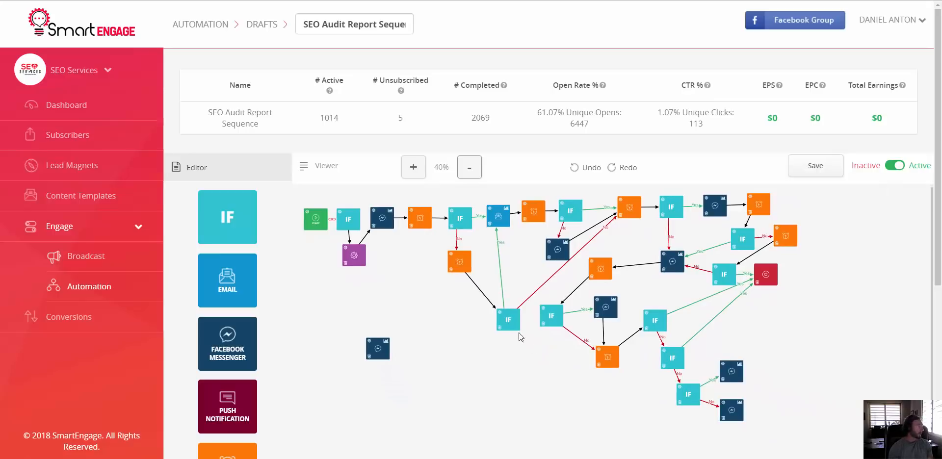
mouse_move(345, 224)
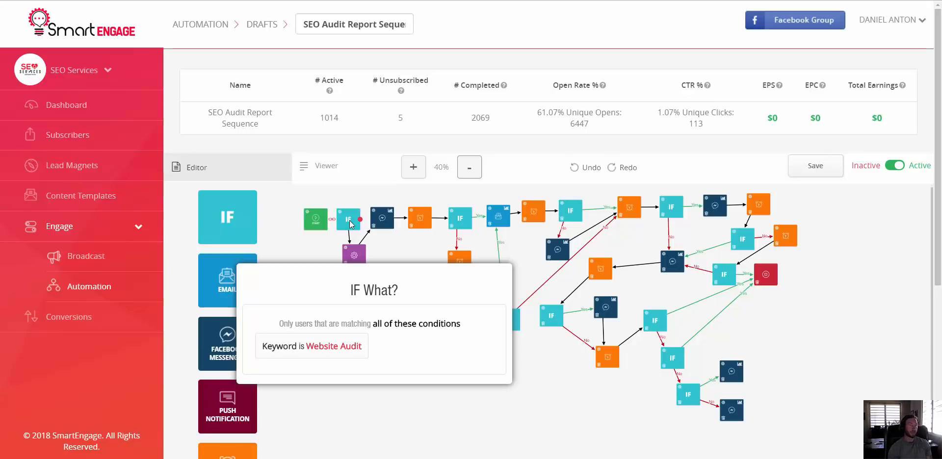
mouse_move(365, 250)
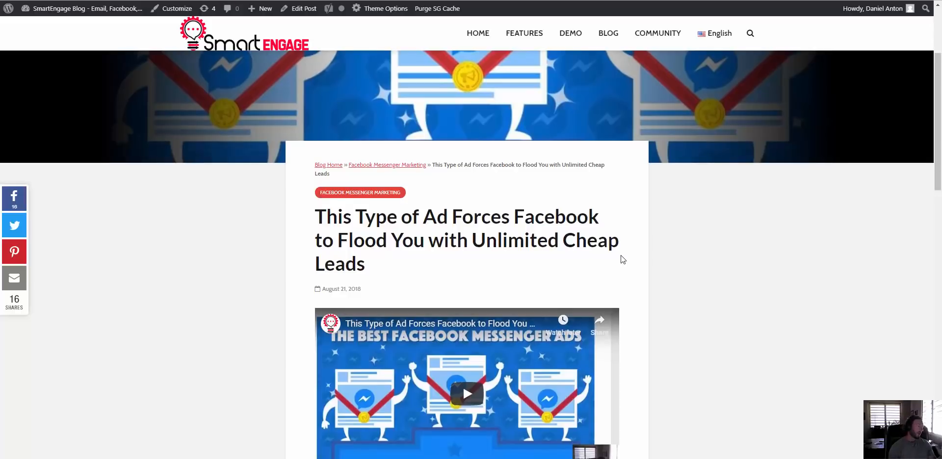
Look over the blog post about the Facebook ad type that brings cheap leads and play its embedded video
scroll(621, 256, "down", 1)
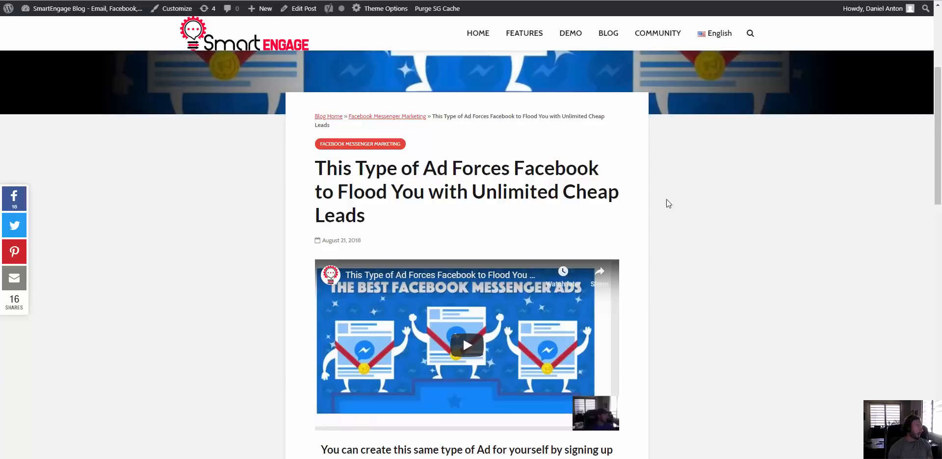
scroll(687, 236, "down", 3)
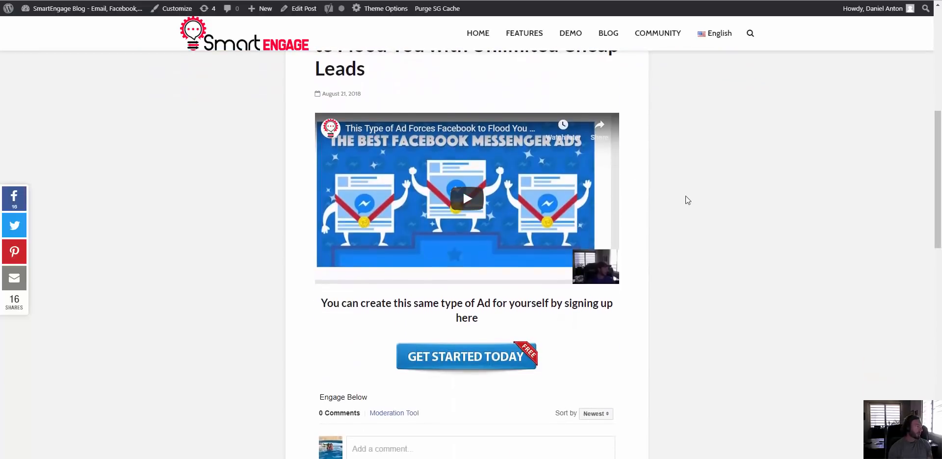
scroll(686, 200, "up", 2)
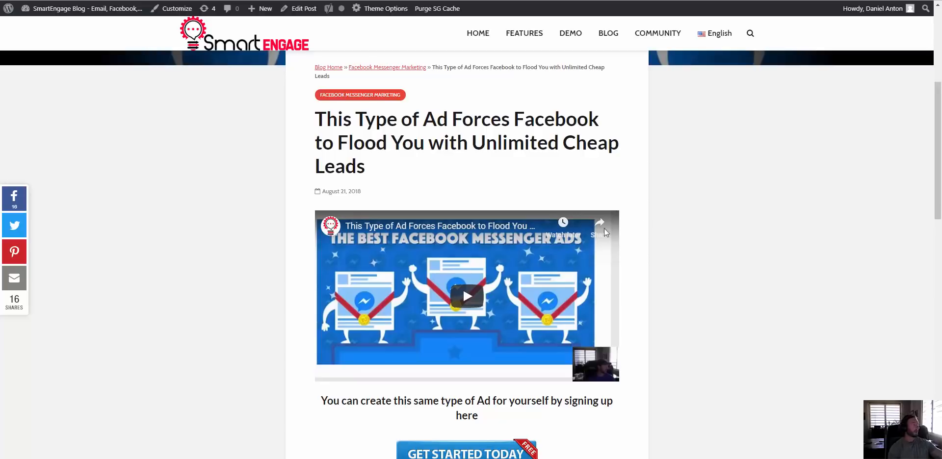
left_click(461, 305)
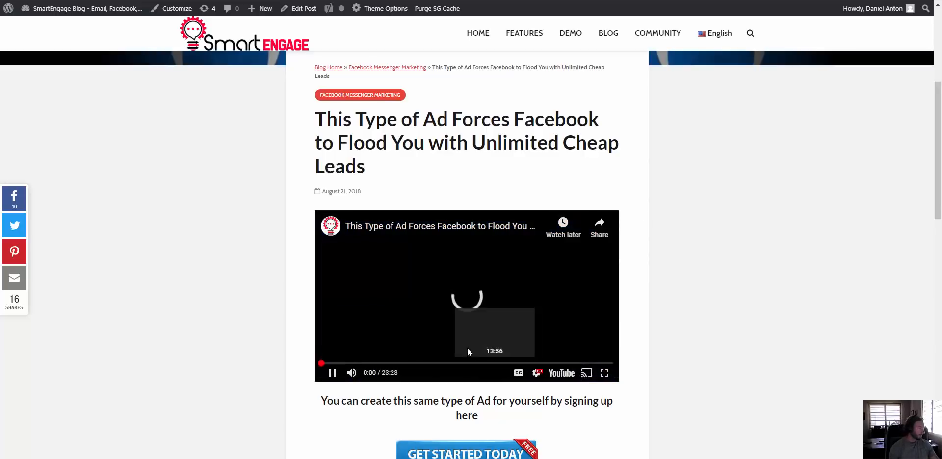
left_click(407, 364)
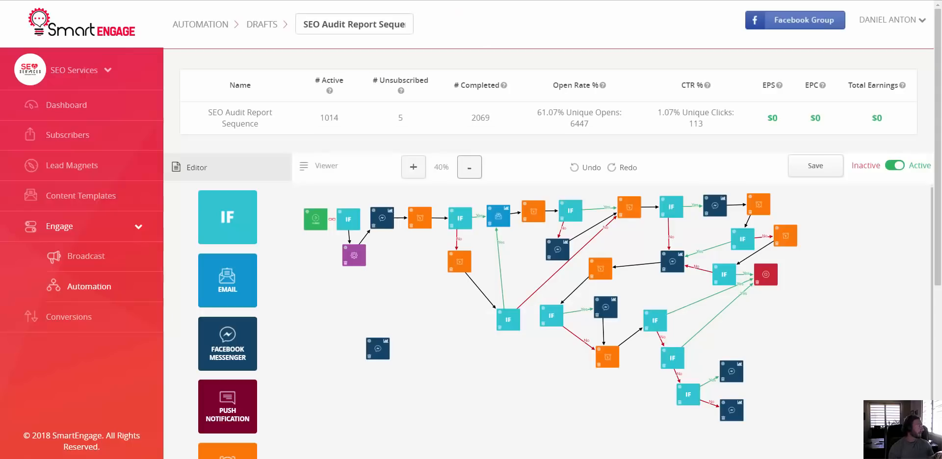
Open the first Facebook Messenger block of the SEO Audit Report Sequence and display its promotional message
mouse_move(354, 222)
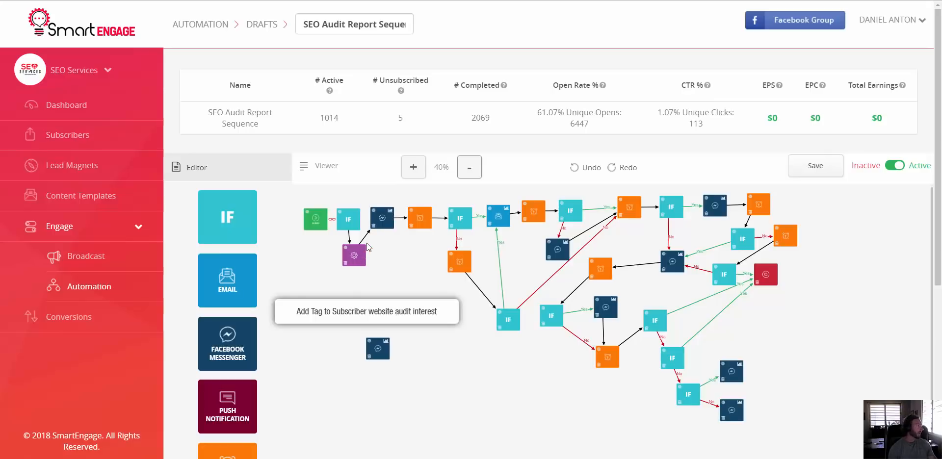
mouse_move(383, 224)
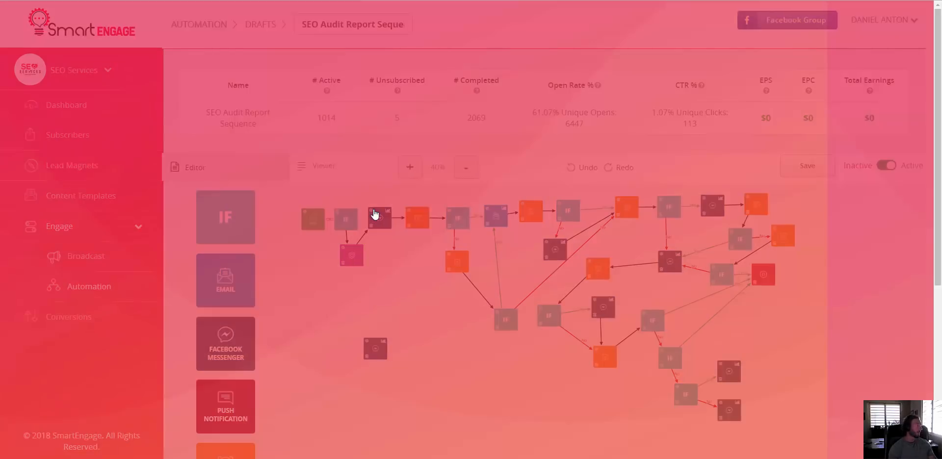
left_click(375, 214)
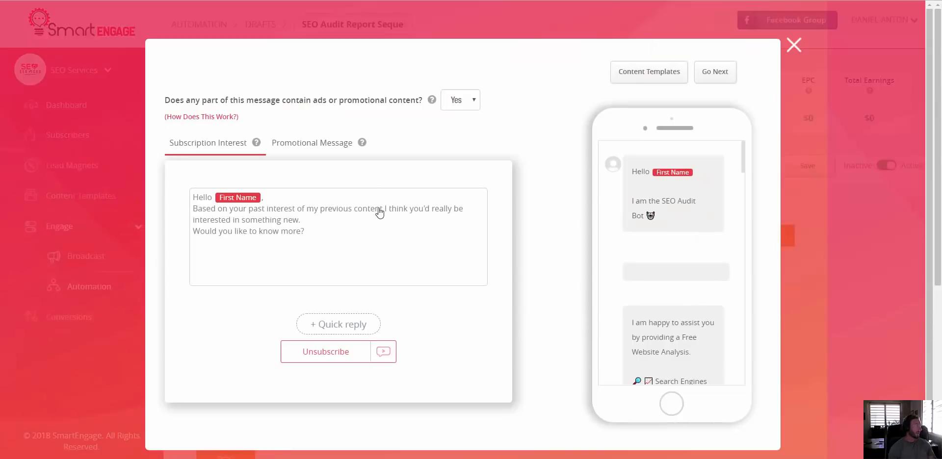
left_click(317, 148)
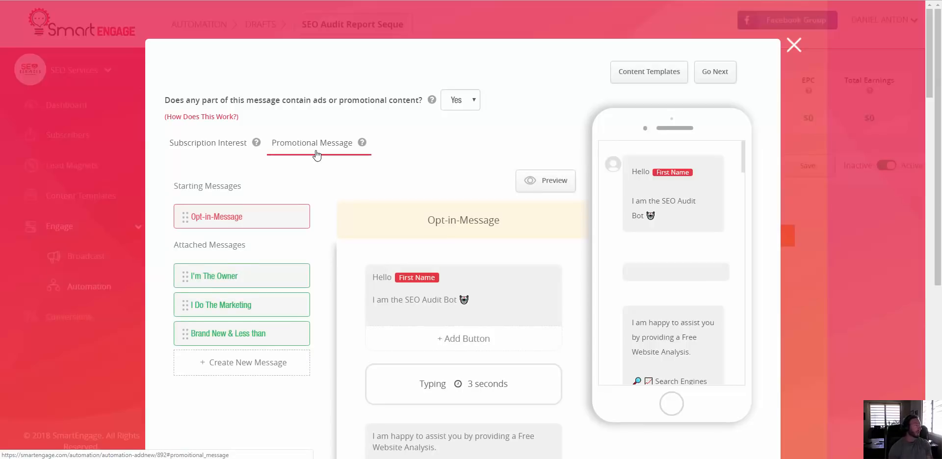
Read the Opt-in-Message down to the website request and inspect the settings of its free keyboard input
scroll(444, 194, "down", 2)
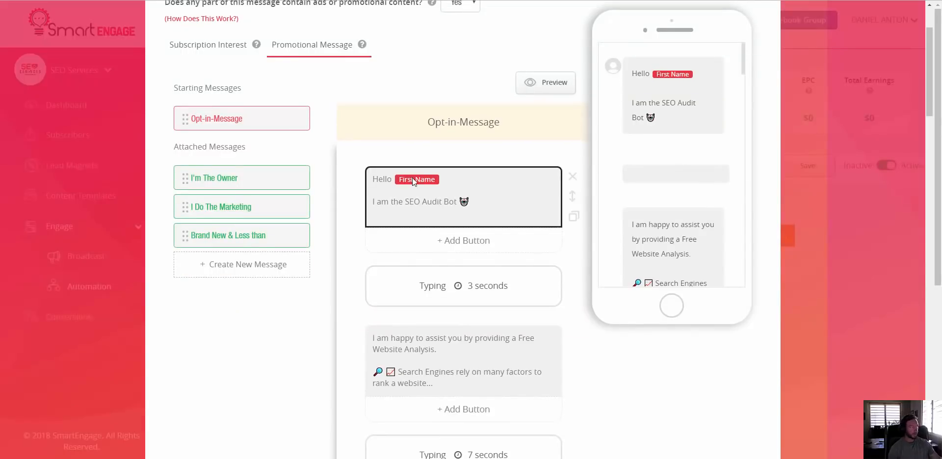
scroll(414, 178, "down", 1)
scroll(429, 177, "down", 2)
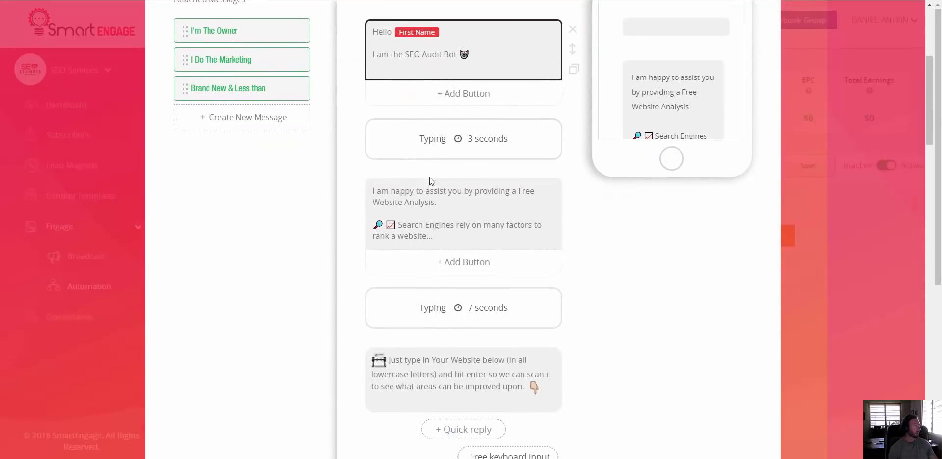
scroll(533, 202, "down", 4)
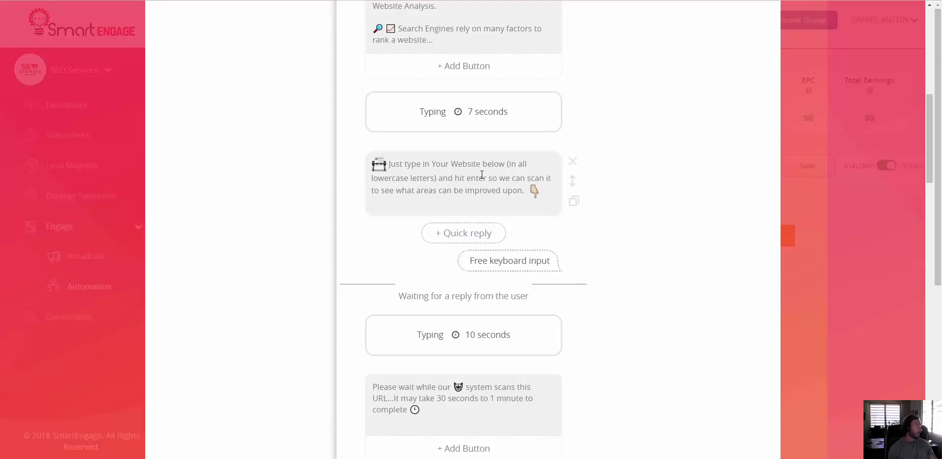
left_click(512, 267)
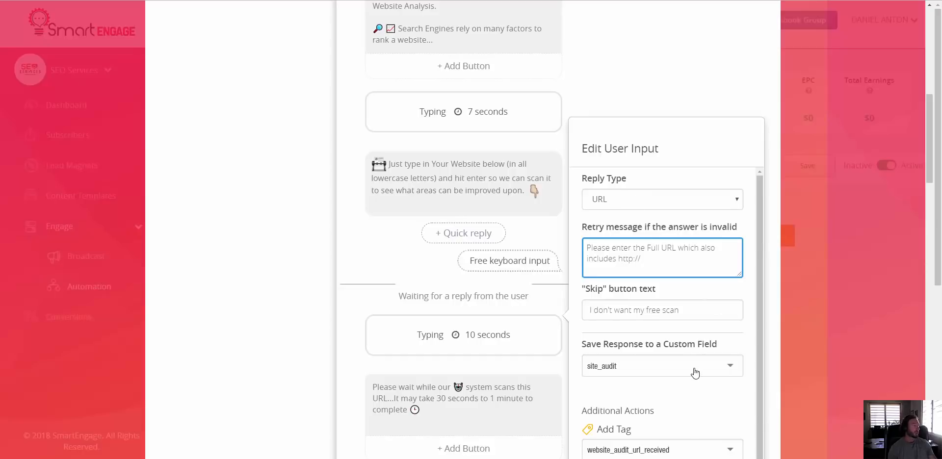
scroll(688, 337, "down", 1)
scroll(708, 332, "down", 2)
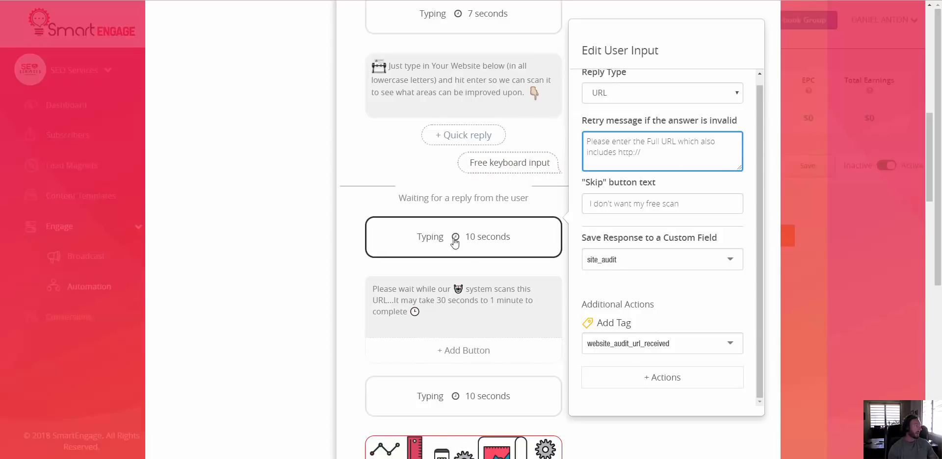
left_click(293, 256)
Examine the Opt-in-Message blocks from the scan notice and reviewed areas down to the email confirmation request
scroll(491, 192, "down", 1)
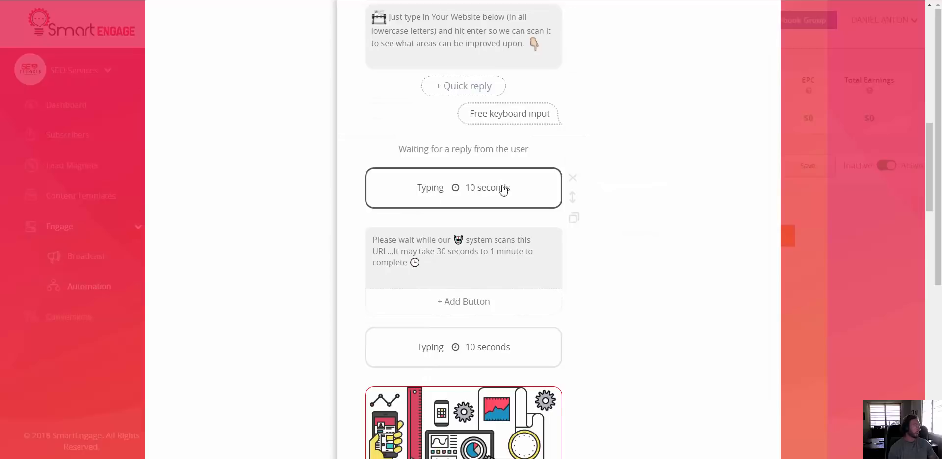
scroll(491, 177, "down", 1)
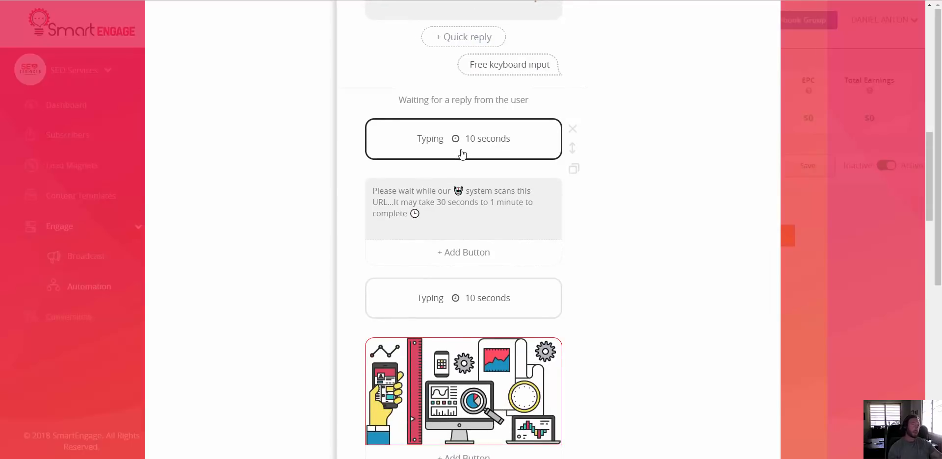
scroll(473, 208, "down", 1)
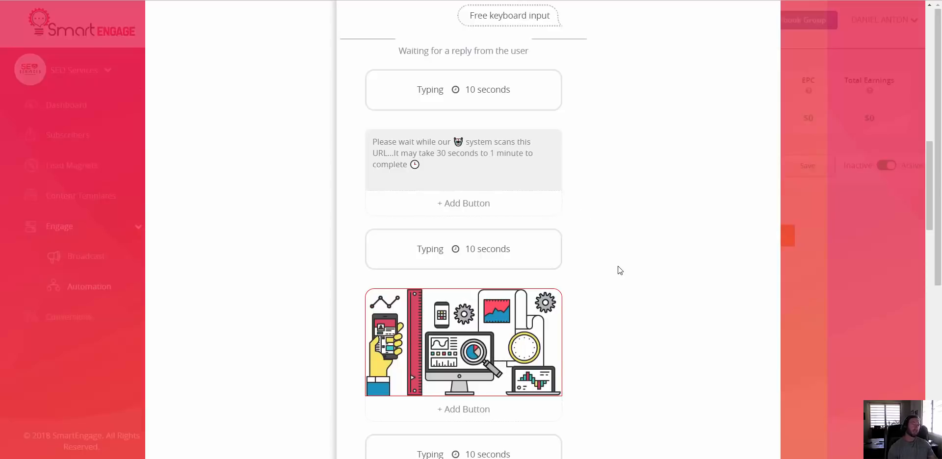
scroll(617, 266, "down", 2)
scroll(614, 255, "down", 4)
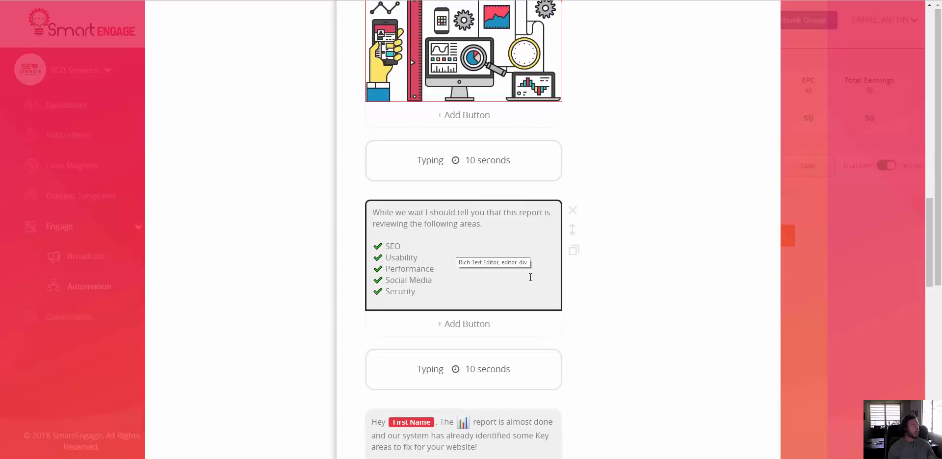
scroll(531, 273, "down", 2)
scroll(534, 207, "down", 2)
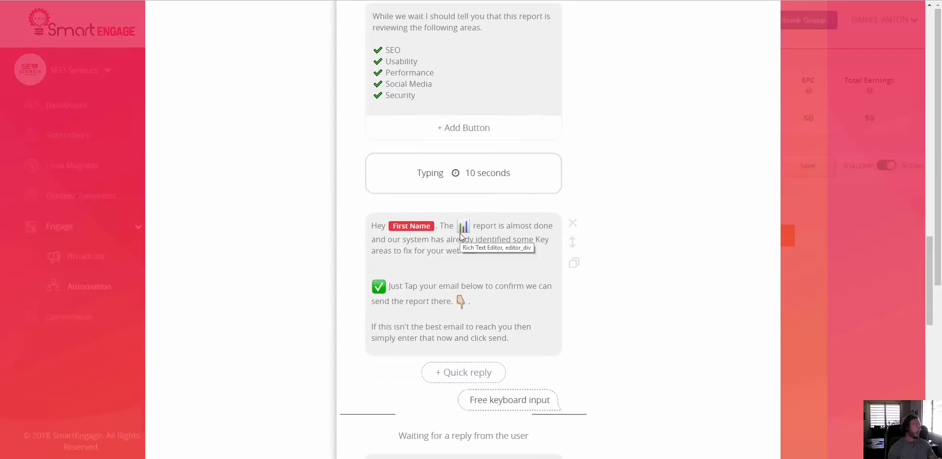
scroll(469, 248, "down", 2)
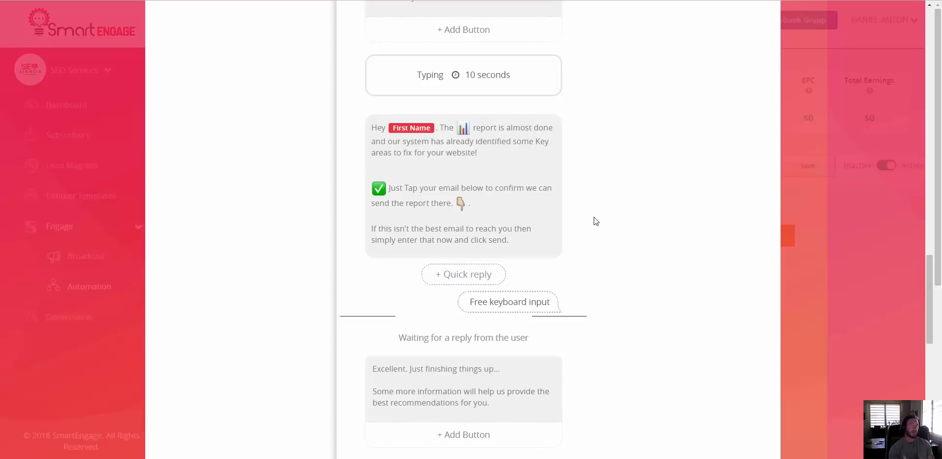
scroll(699, 278, "up", 1)
scroll(699, 278, "down", 2)
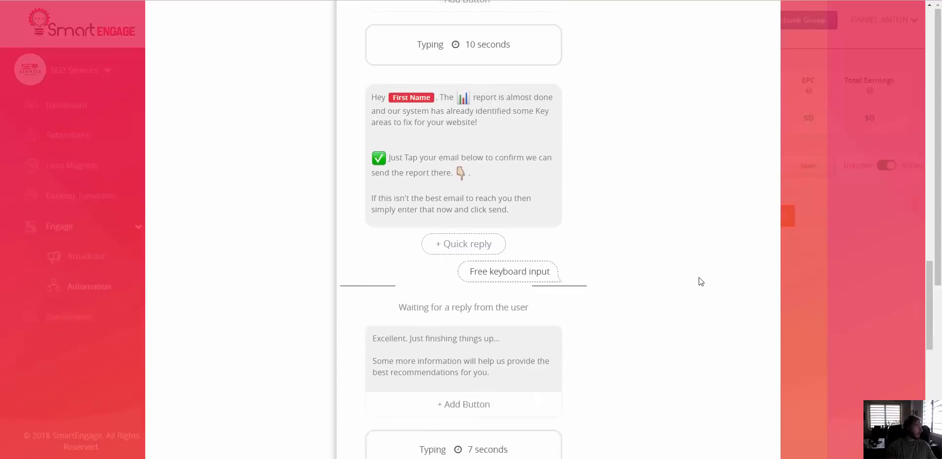
Inspect the email request's free keyboard input settings, keeping Email as the reply type, and highlight the sentence about entering a different email
left_click(514, 256)
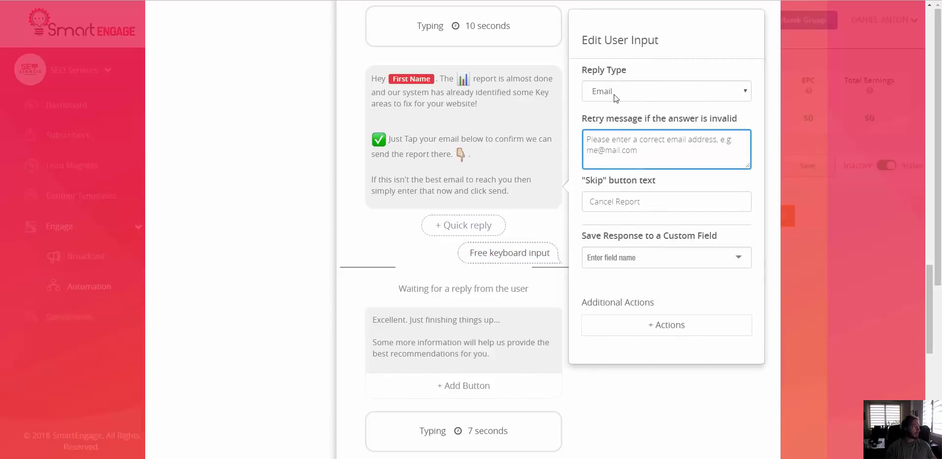
left_click(642, 96)
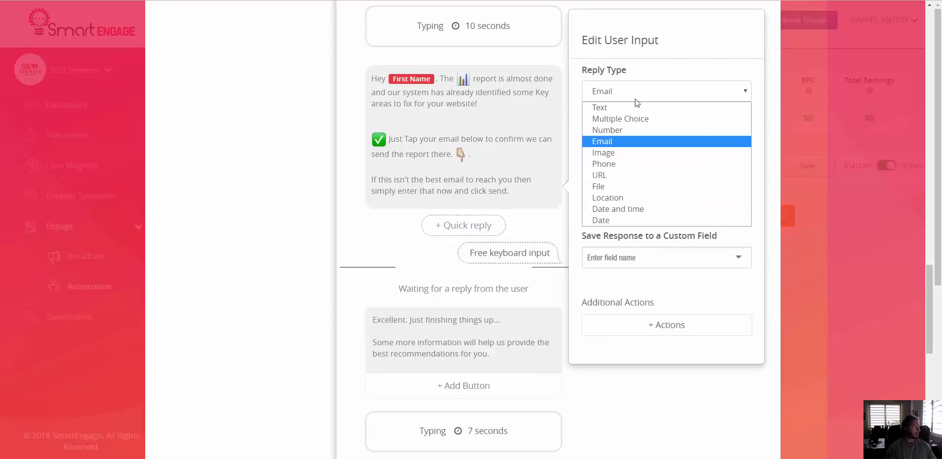
left_click(623, 142)
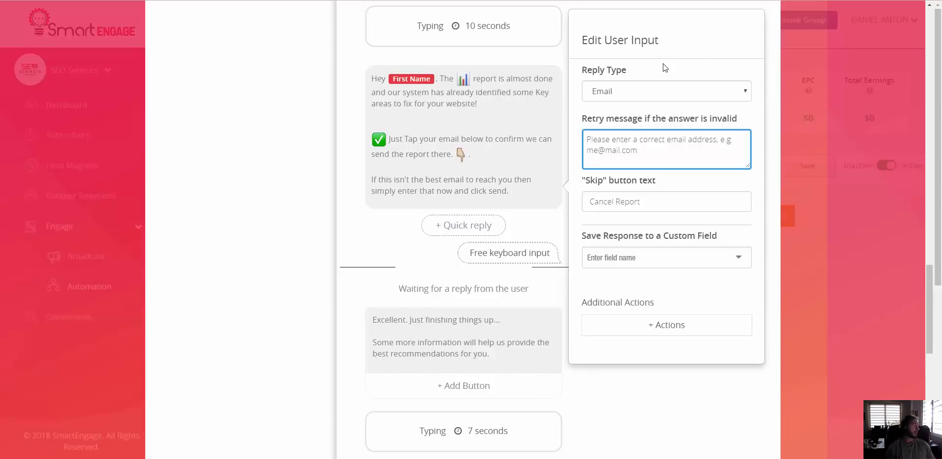
left_click_drag(511, 196, 369, 180)
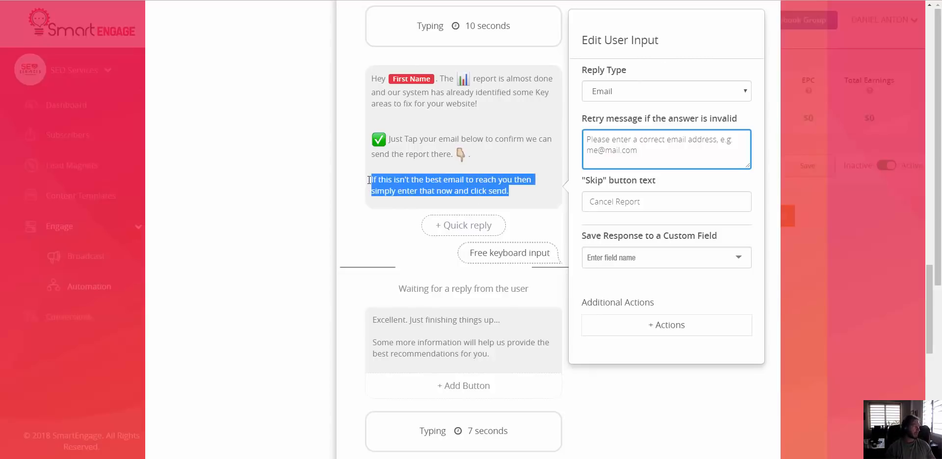
left_click(431, 181)
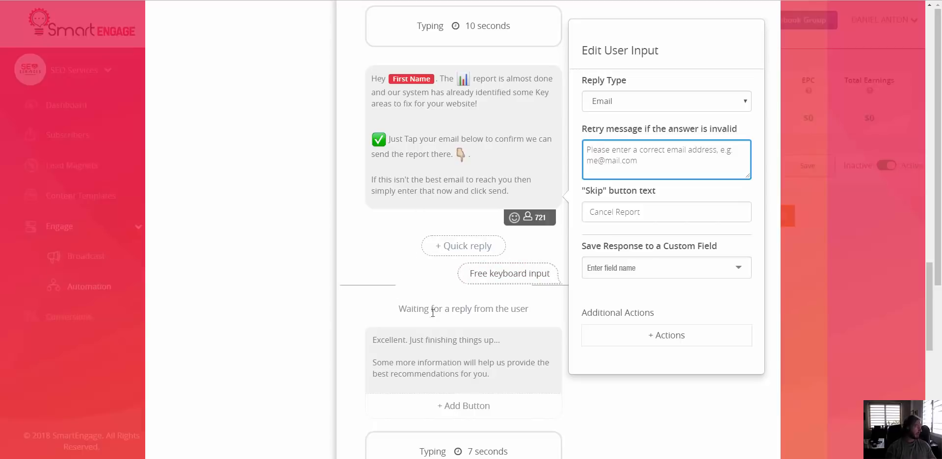
Open the settings of the "I'm The Owner" quick reply under the question about the relationship with the website
scroll(614, 354, "down", 3)
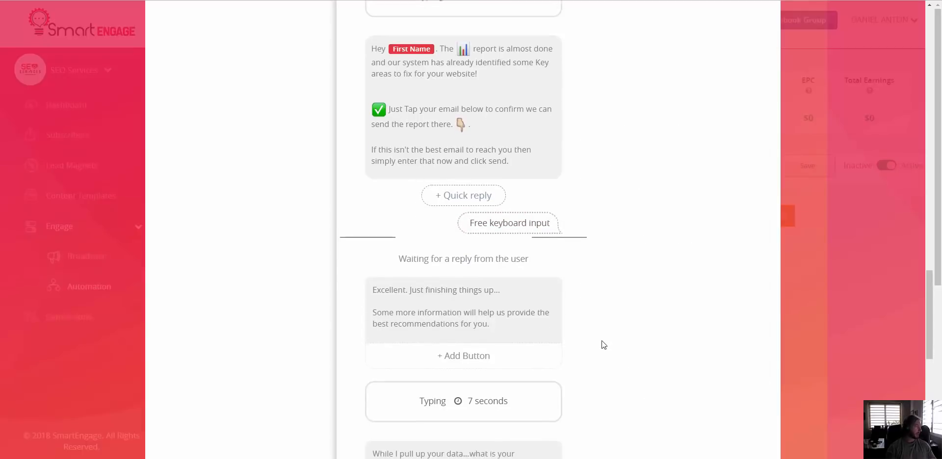
scroll(455, 232, "down", 3)
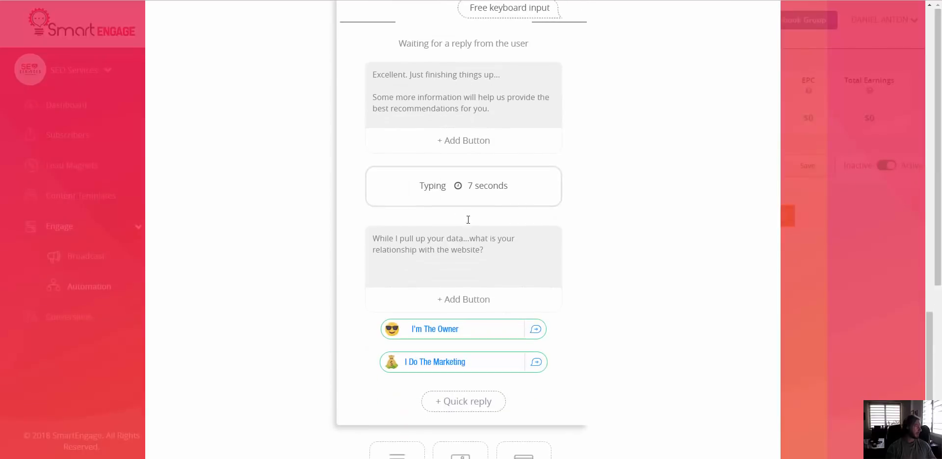
scroll(520, 192, "down", 2)
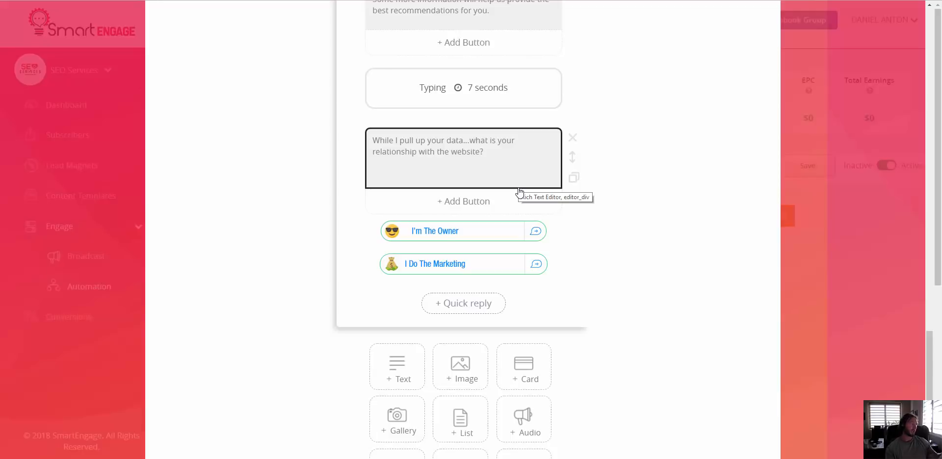
left_click(459, 232)
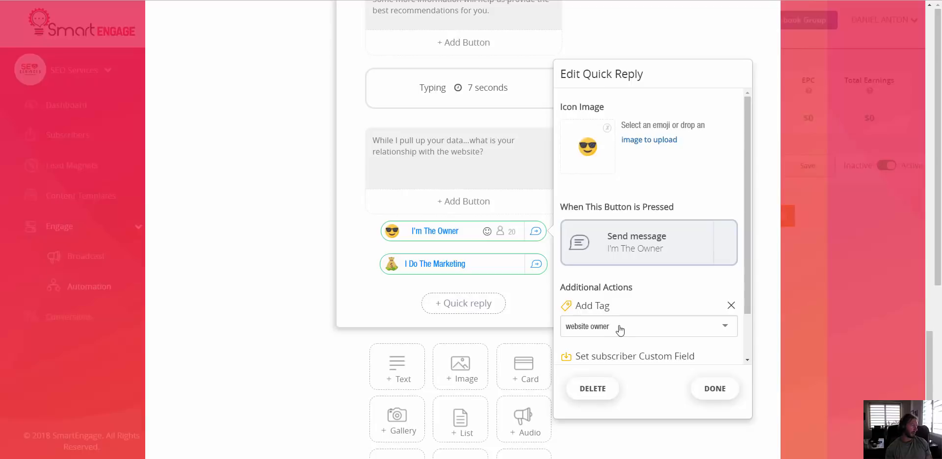
Inspect the actions of the "I Do The Marketing" quick reply, then open the message sent by the "I'm The Owner" reply
left_click(445, 267)
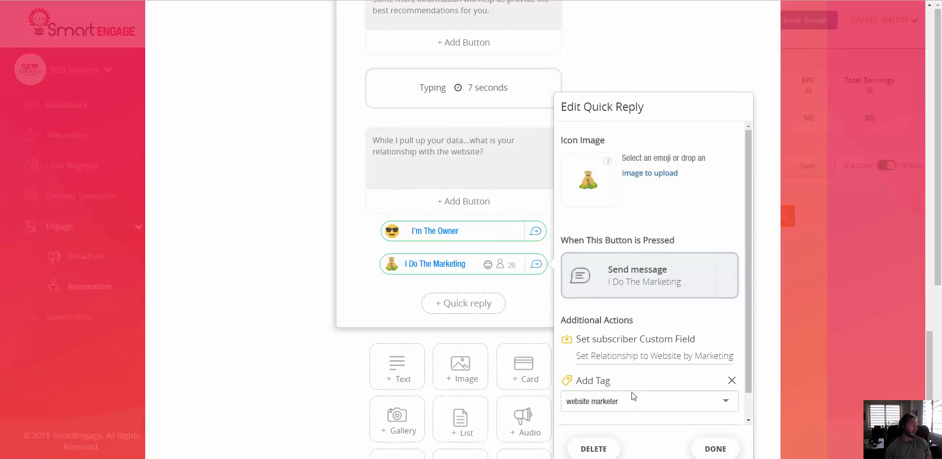
left_click(723, 66)
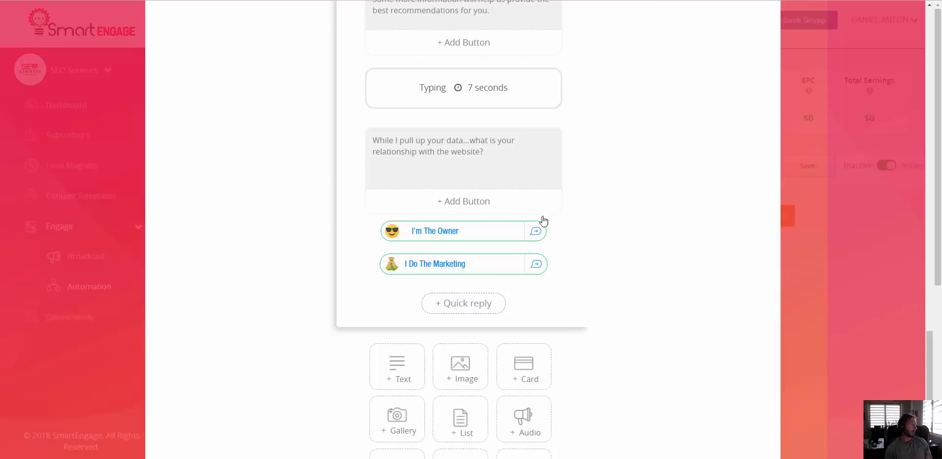
left_click(426, 231)
left_click(645, 234)
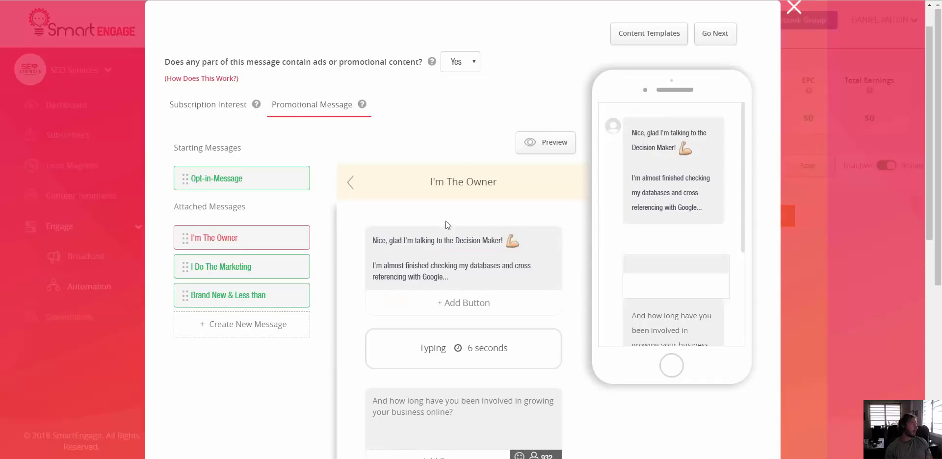
Read the I'm The Owner message down to its experience quick replies and inspect the settings of "More than 3 years"
scroll(445, 221, "down", 3)
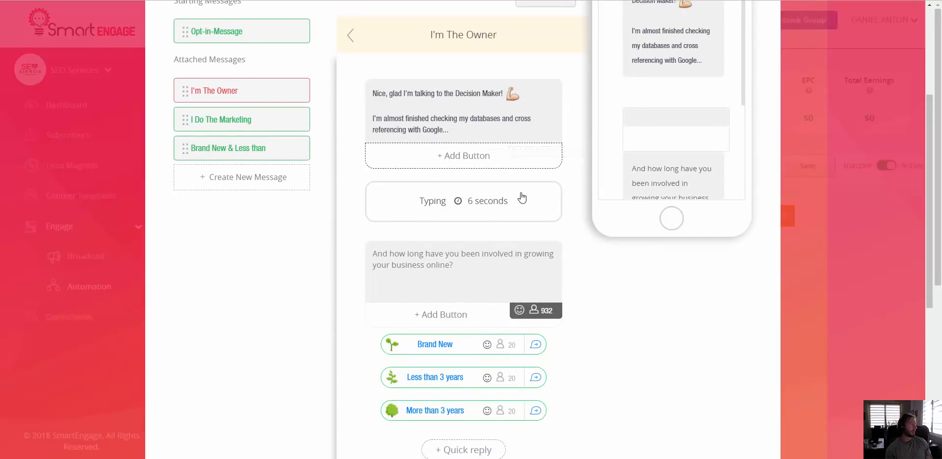
scroll(523, 199, "down", 2)
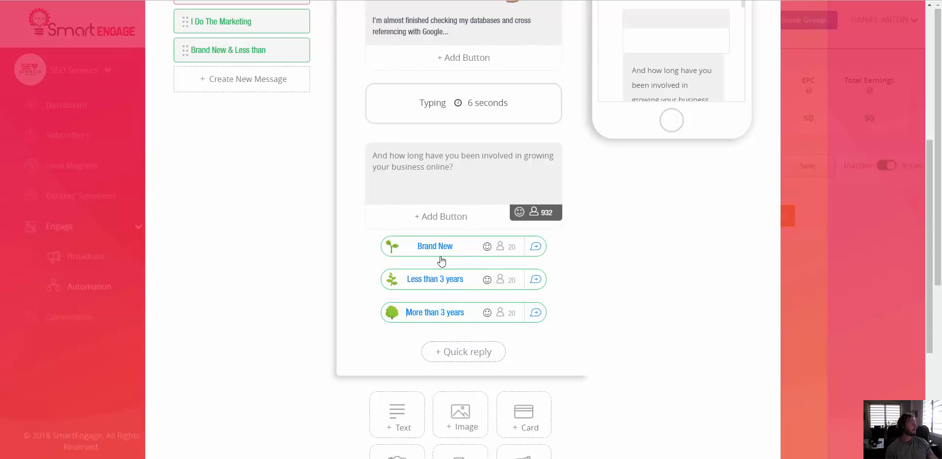
left_click(434, 317)
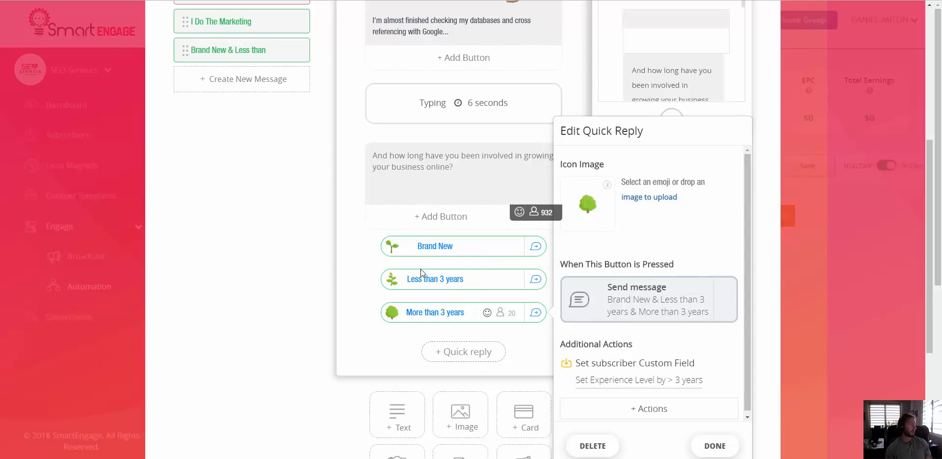
left_click(363, 257)
Open the attached I Do The Marketing message and review its text, typing delay and experience quick replies
scroll(363, 258, "up", 4)
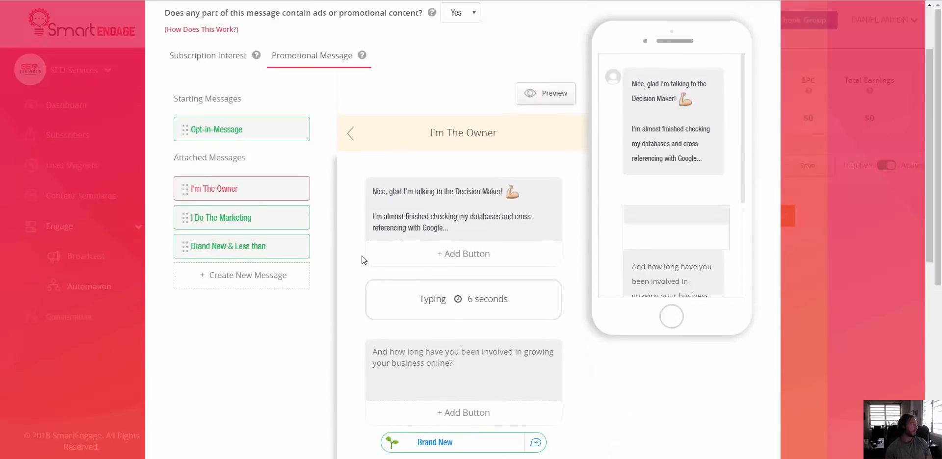
scroll(245, 212, "up", 1)
left_click(223, 269)
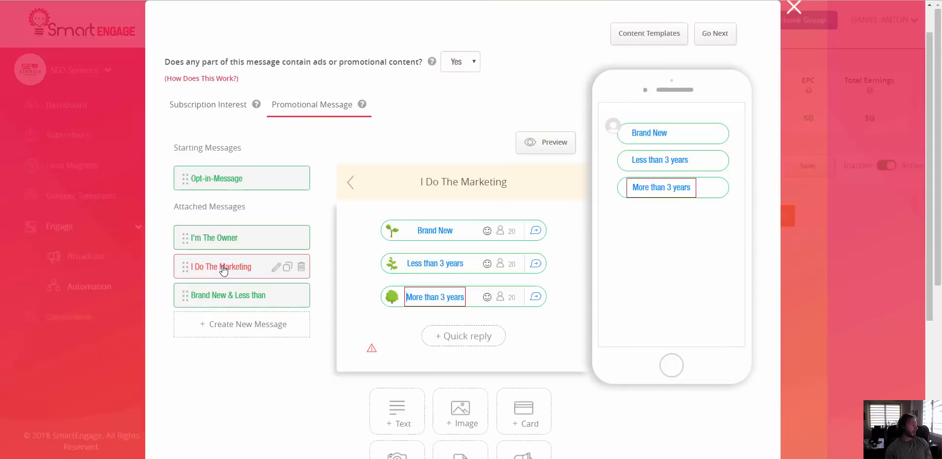
scroll(500, 239, "down", 3)
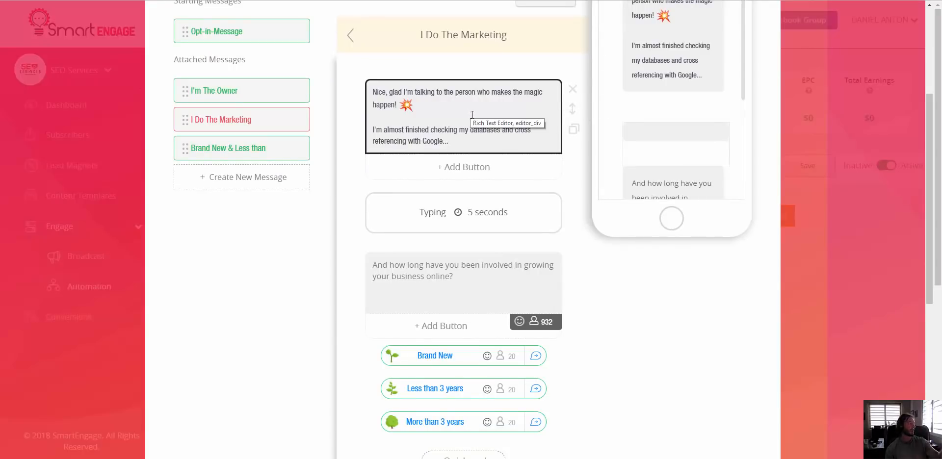
scroll(537, 190, "down", 3)
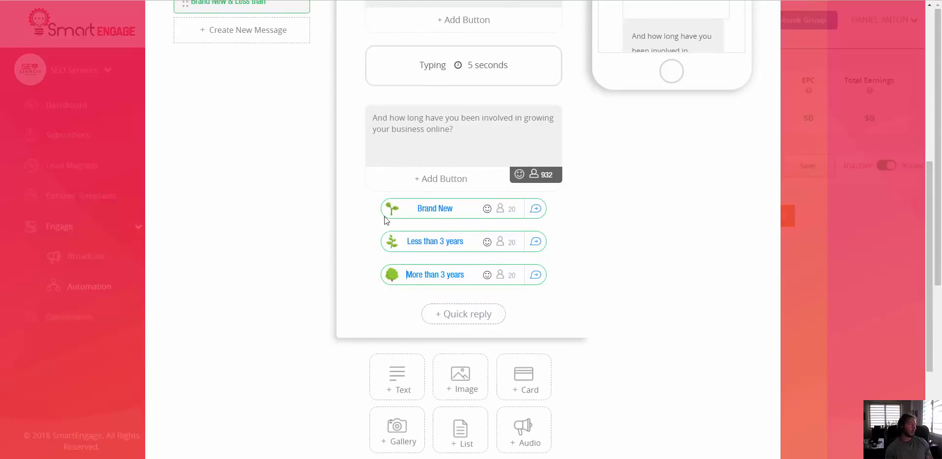
Review the attached Brand New & Less than 3 years & More than 3 years message and return to the automation flow
scroll(357, 215, "up", 3)
scroll(357, 215, "up", 1)
left_click(223, 199)
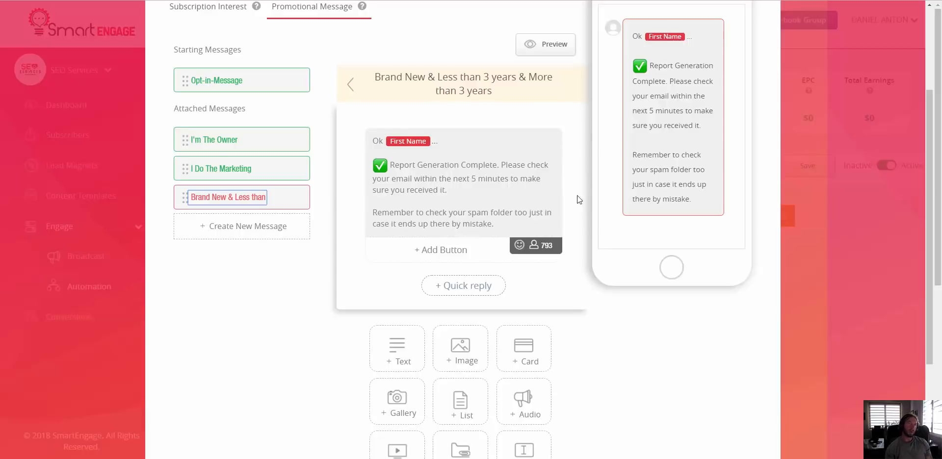
scroll(581, 194, "up", 2)
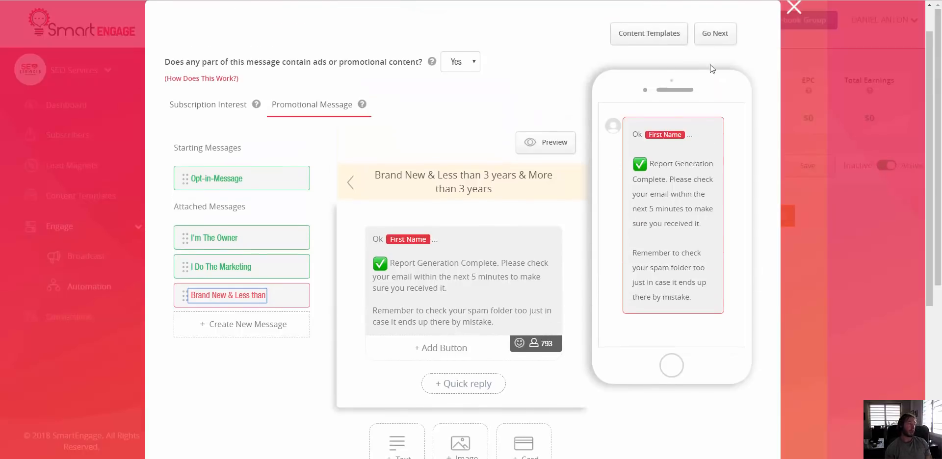
left_click(732, 35)
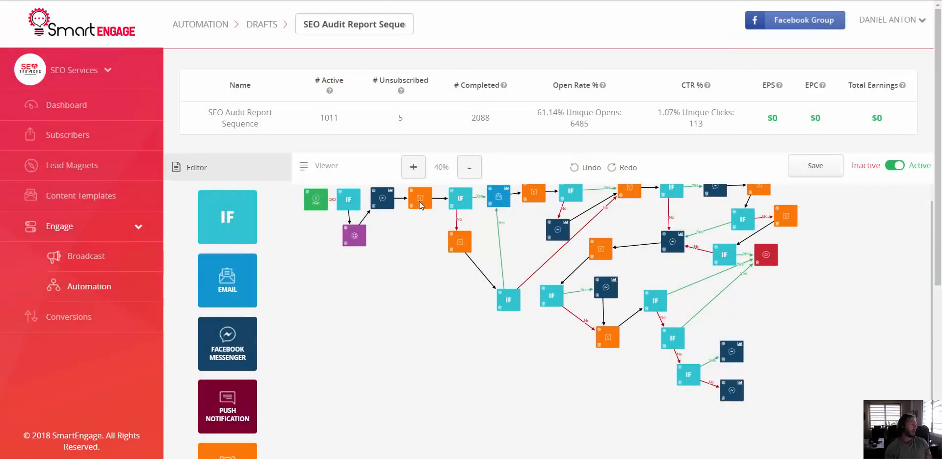
Check the wait period of the delay block that follows the first Messenger block in the sequence
mouse_move(420, 202)
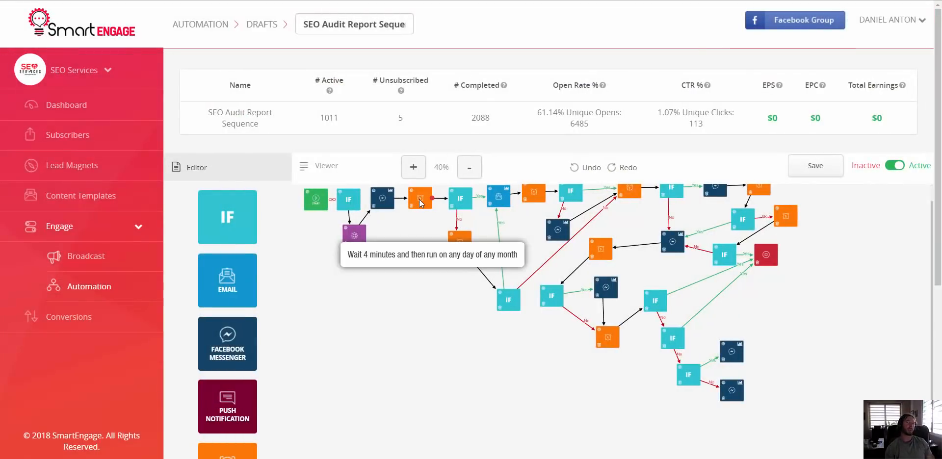
mouse_move(384, 204)
left_click(416, 168)
left_click(414, 168)
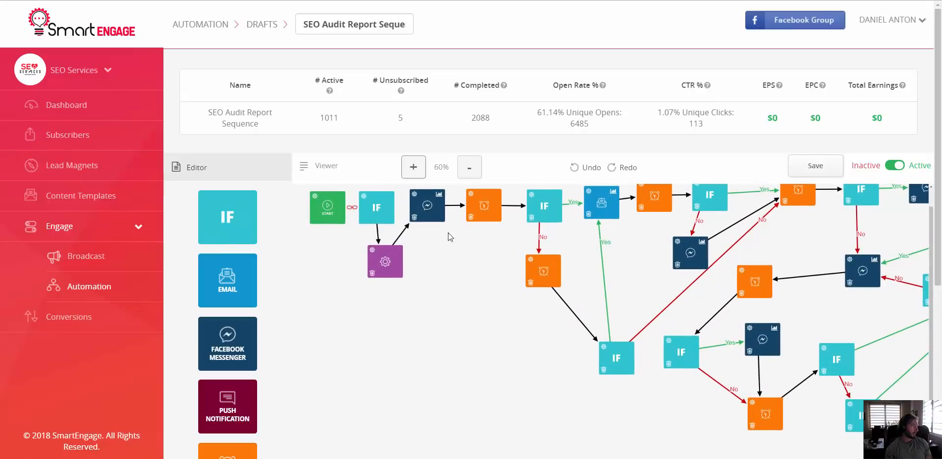
left_click(414, 169)
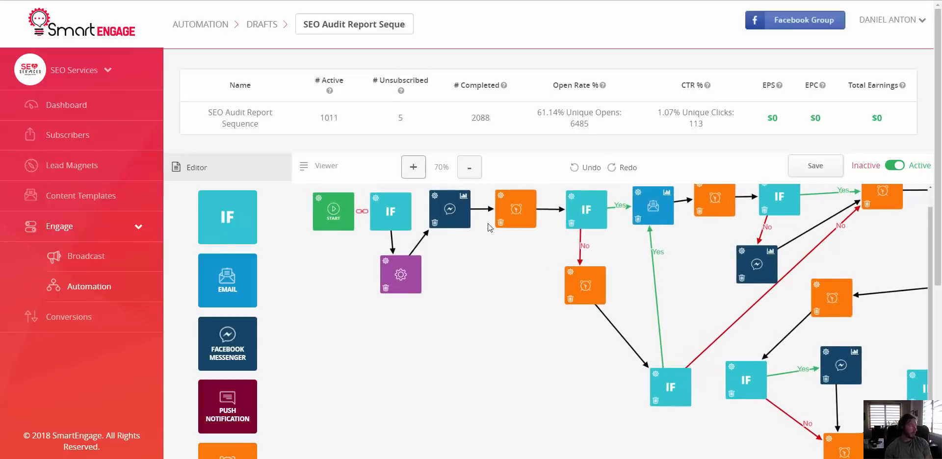
mouse_move(505, 218)
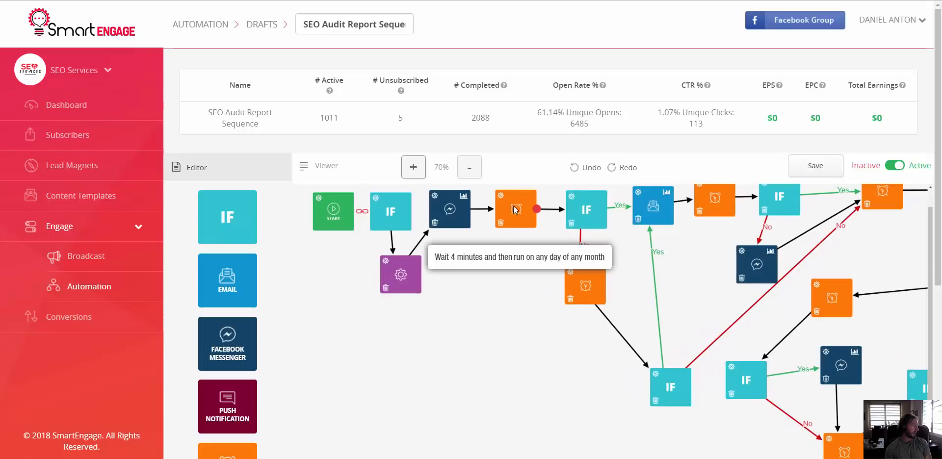
Examine the conditions of the IF block after the first delay and follow its Yes branch to the email block
scroll(506, 324, "right", 3)
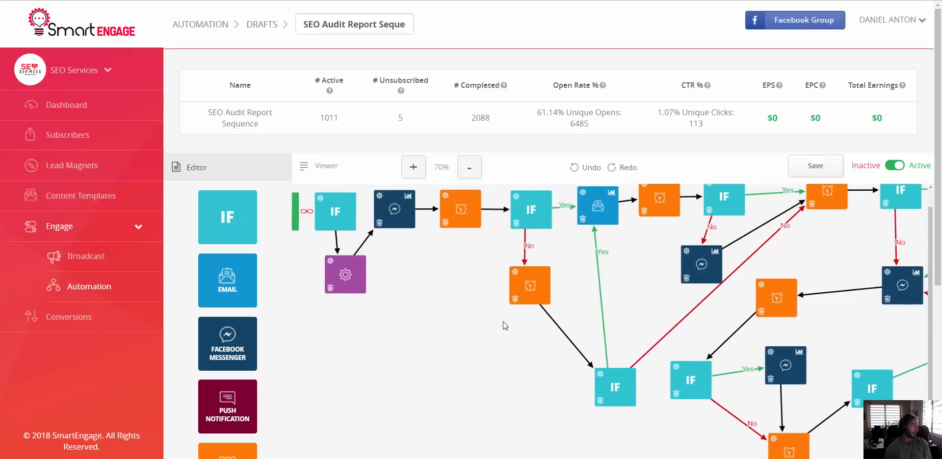
scroll(503, 321, "right", 5)
mouse_move(408, 208)
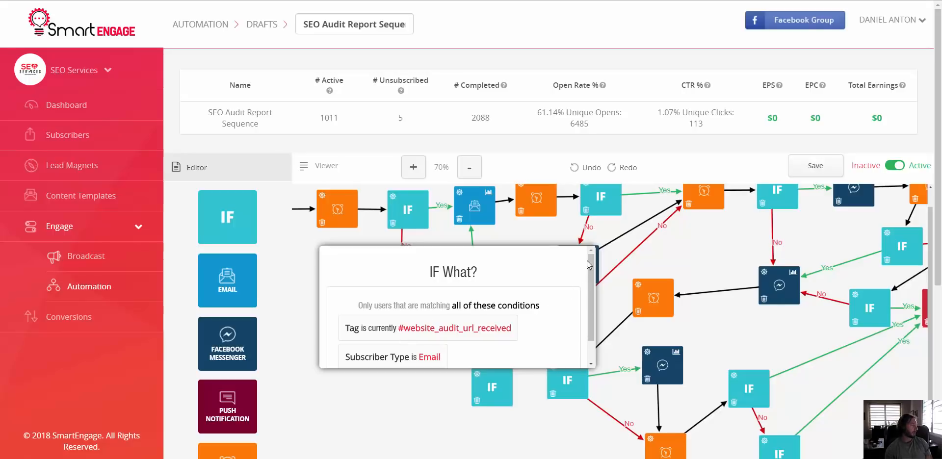
scroll(516, 304, "down", 1)
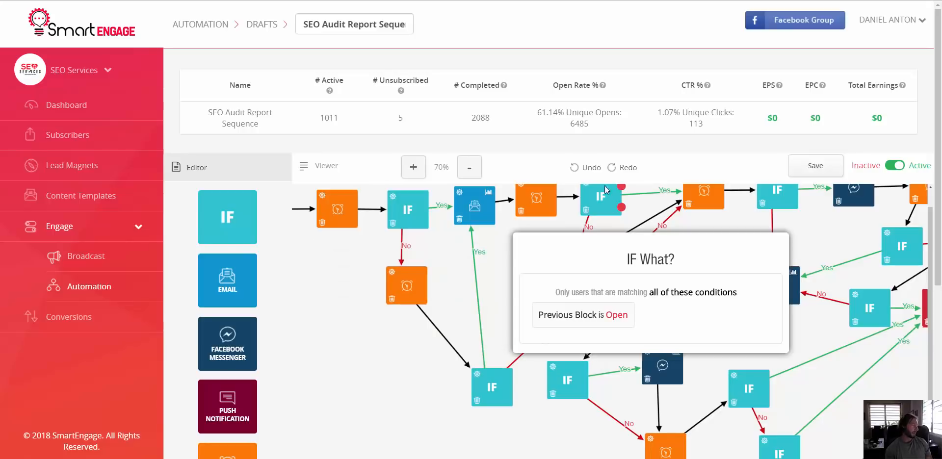
mouse_move(465, 210)
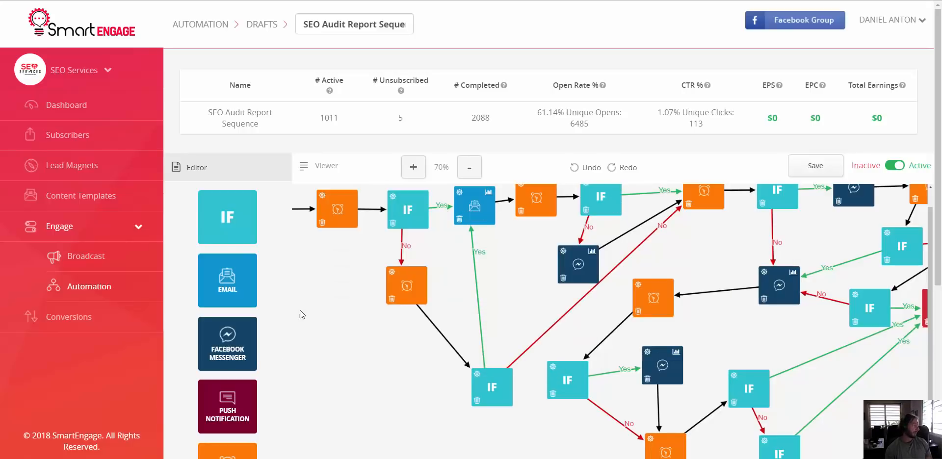
Retrace the flow from the first Messenger block through its delay to the wait block on the IF block's No branch
mouse_move(405, 287)
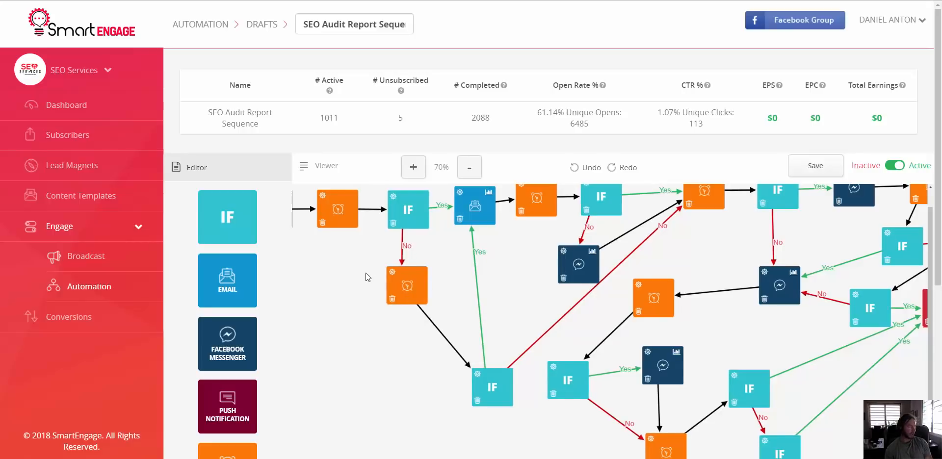
scroll(366, 273, "left", 2)
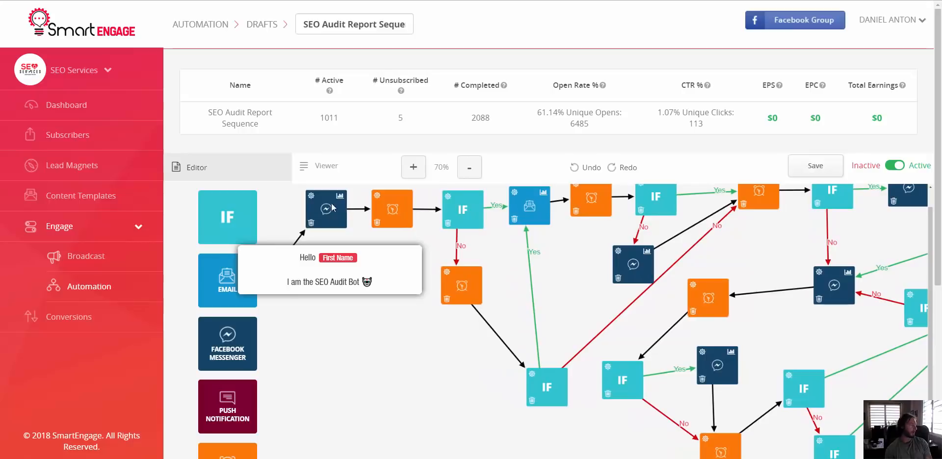
mouse_move(331, 212)
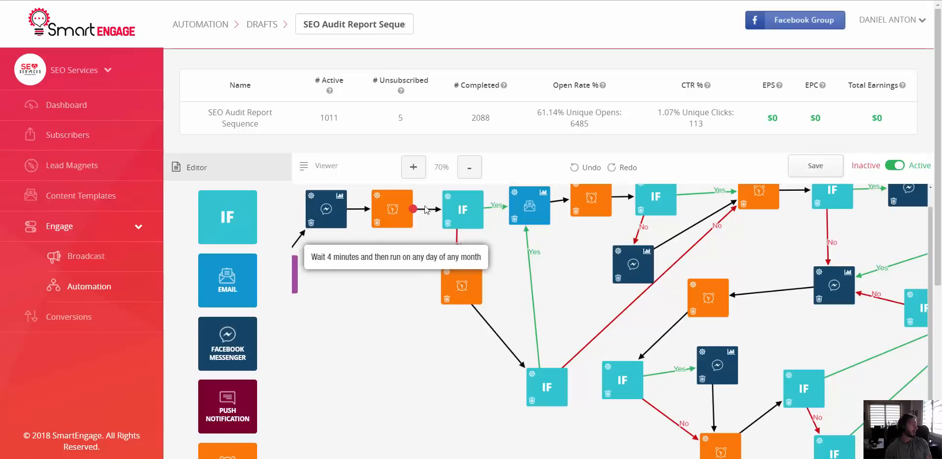
mouse_move(452, 286)
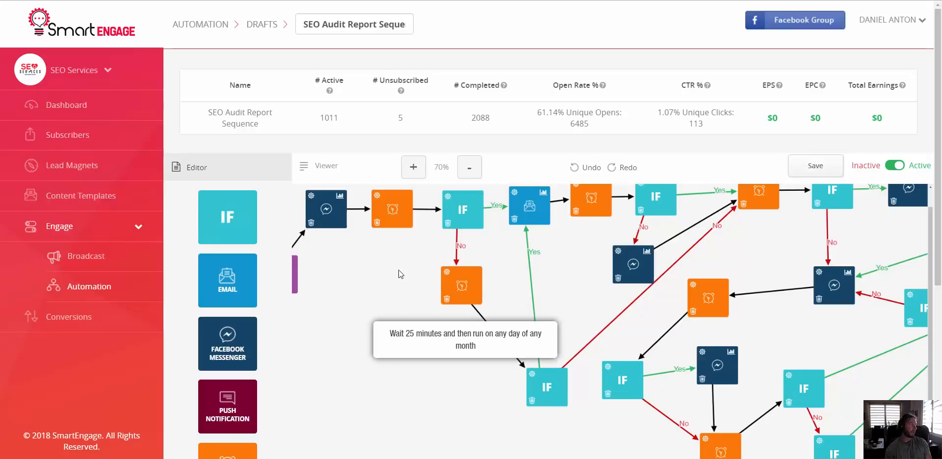
Examine the conditions of the second IF block, reached after the wait on the No branch
mouse_move(534, 388)
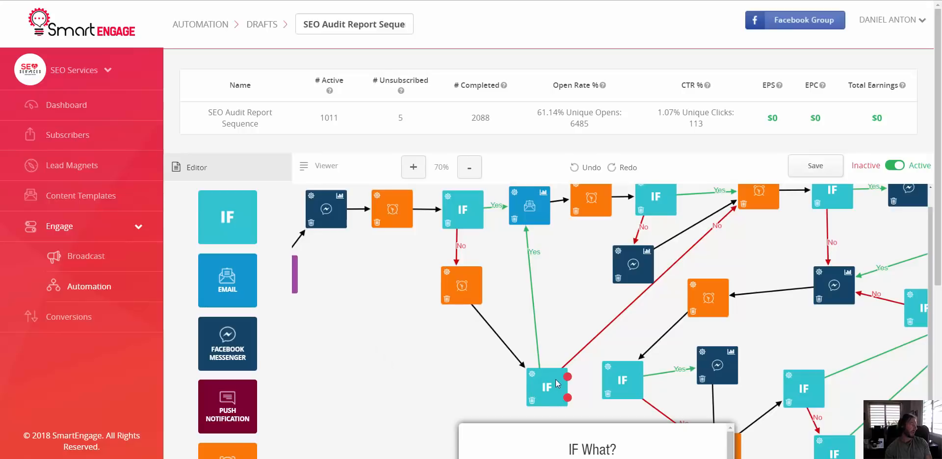
scroll(558, 386, "down", 1)
scroll(546, 344, "down", 2)
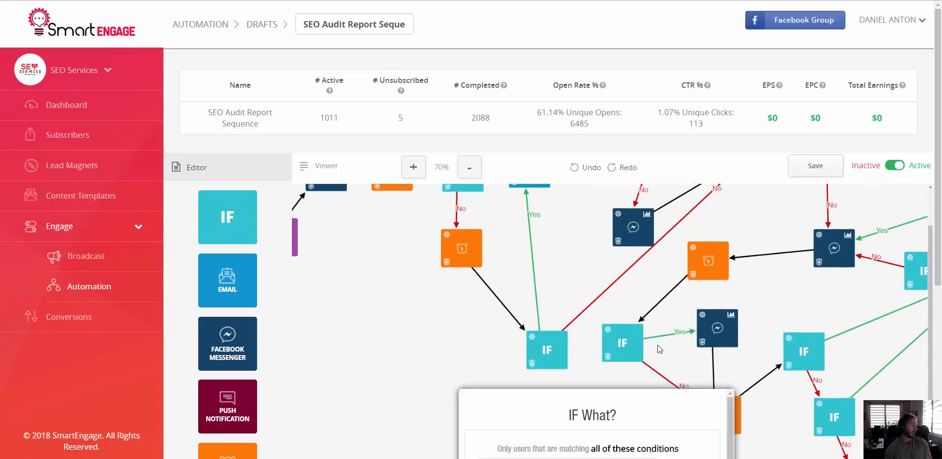
mouse_move(532, 281)
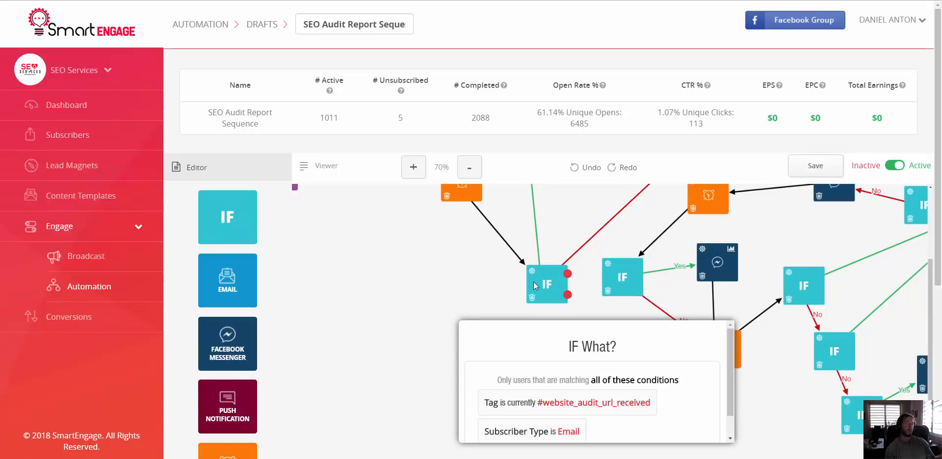
scroll(426, 310, "up", 3)
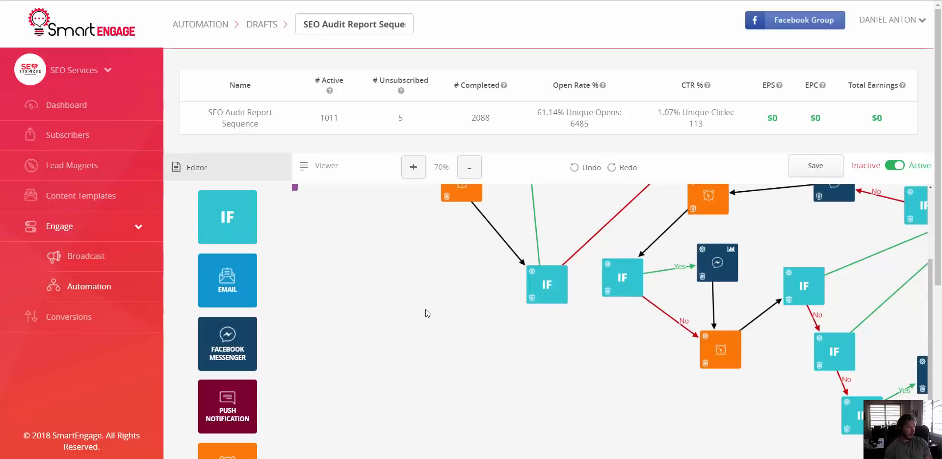
Open the website analysis email block's settings and read its plain text body down to the report link
mouse_move(536, 208)
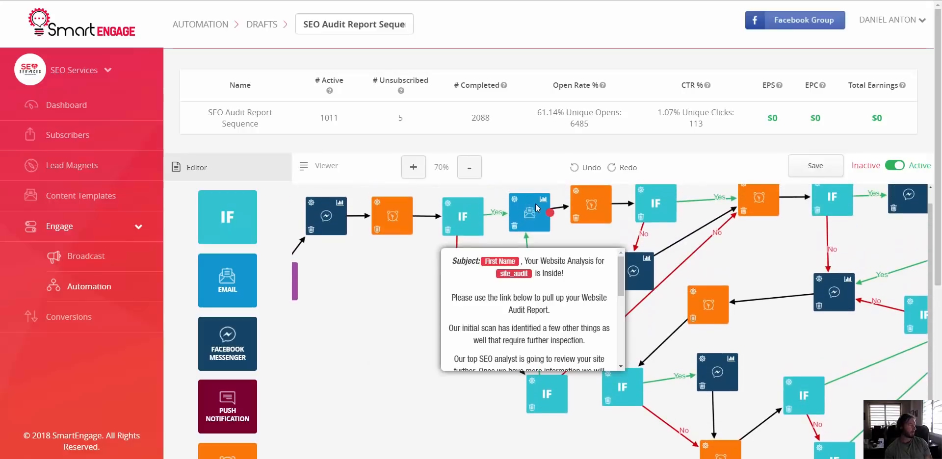
left_click(515, 200)
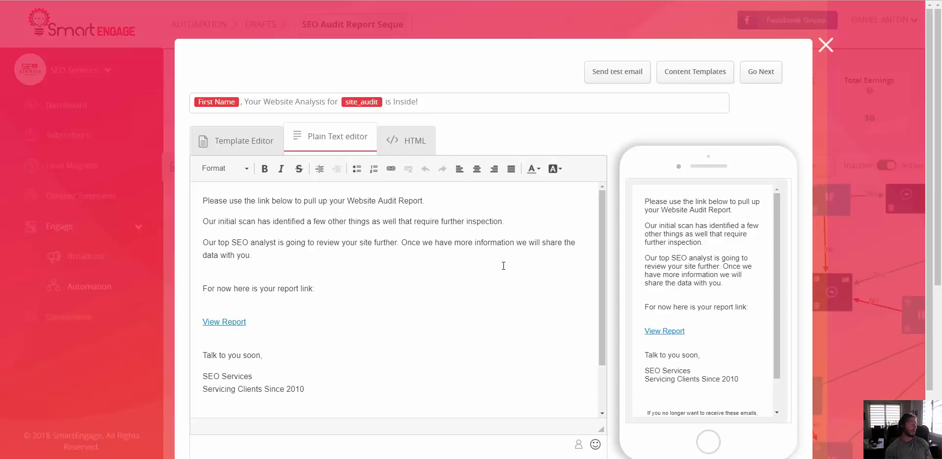
scroll(373, 263, "down", 1)
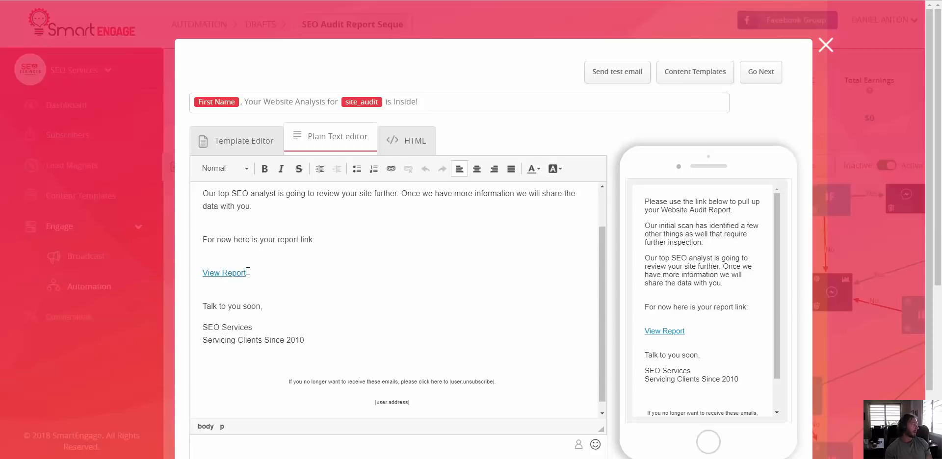
Open the link settings of the email's View Report text and examine the report URL and its site_audit field
left_click_drag(248, 271, 202, 273)
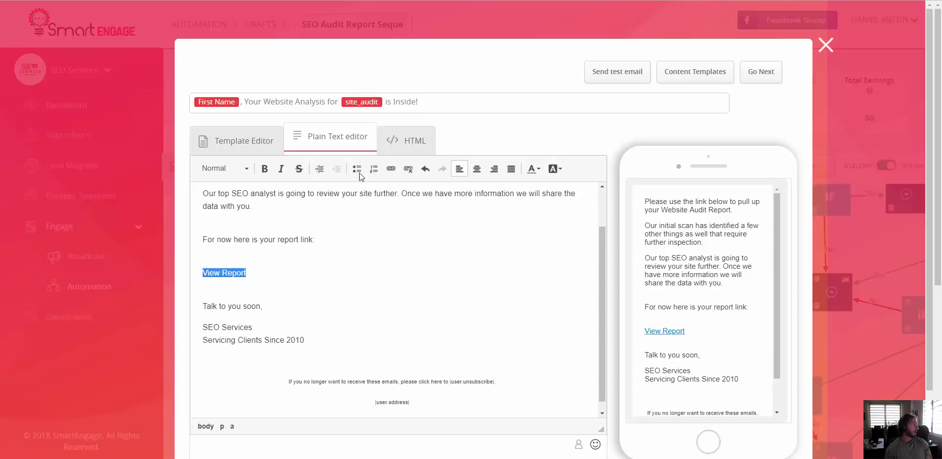
left_click(391, 169)
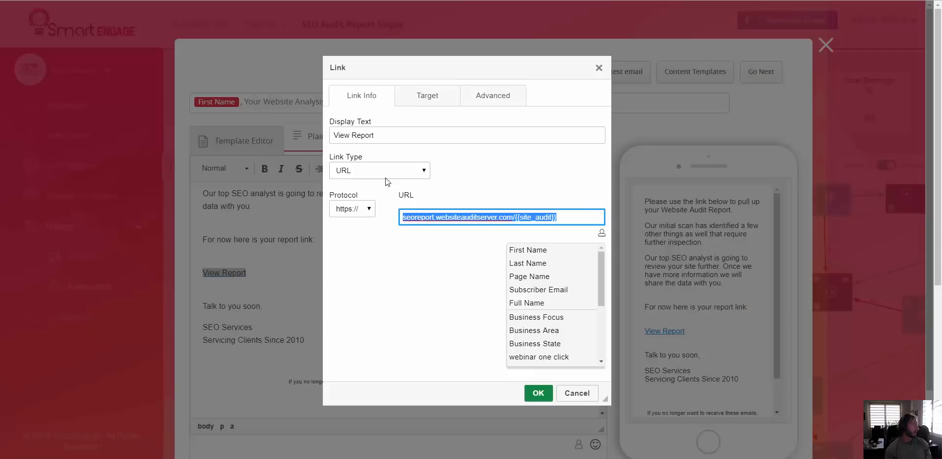
left_click(427, 218)
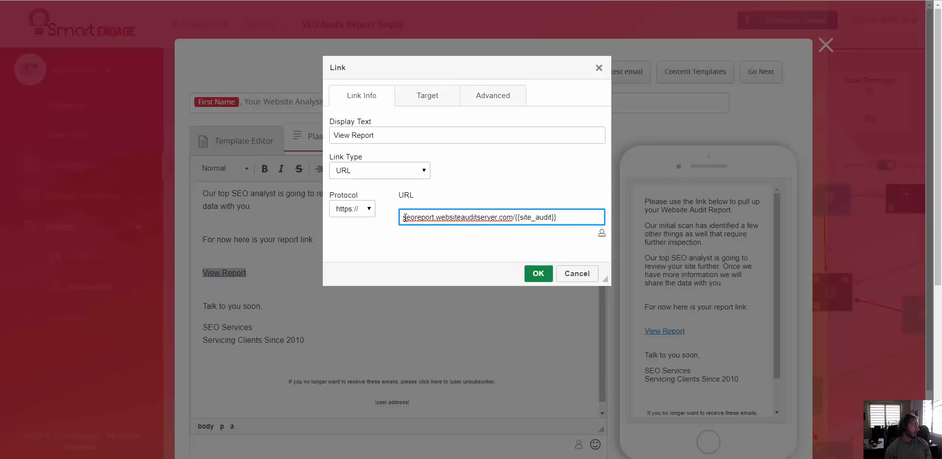
left_click_drag(404, 217, 514, 220)
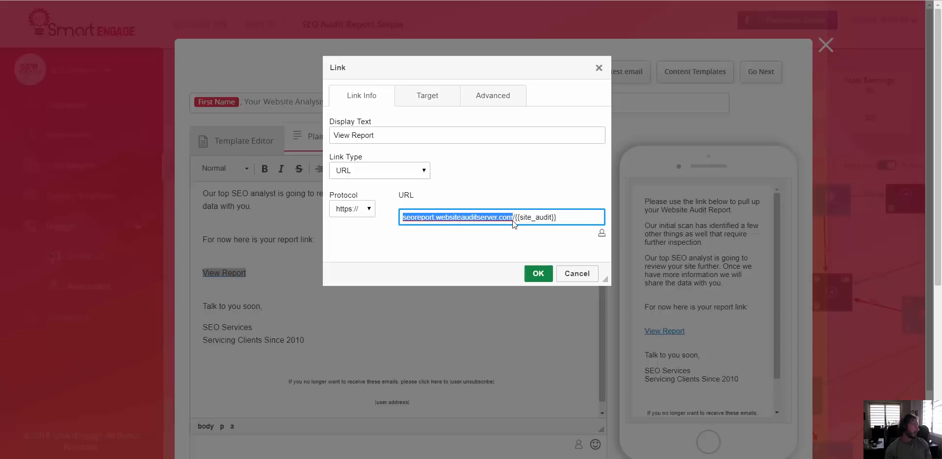
left_click(568, 217)
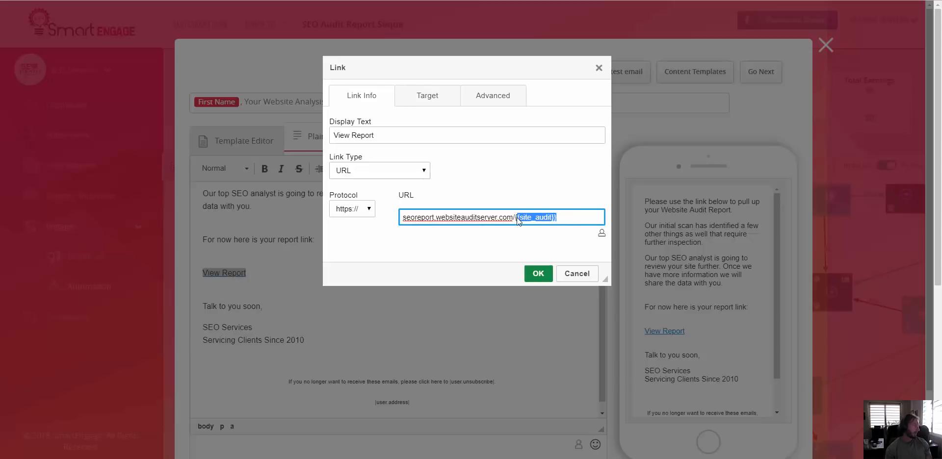
Remove the {{site_audit}} field from the end of the View Report link's URL
left_click(563, 218)
key("BackSpace")
key("BackSpace")
key("BackSpace")
key("BackSpace")
key("BackSpace")
key("BackSpace")
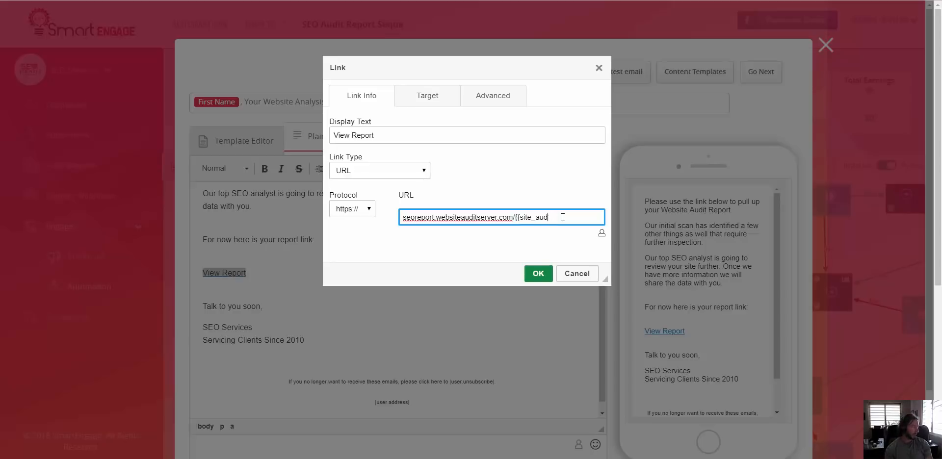
key("BackSpace")
key("BackSpace")
key("BackSpace")
key("BackSpace")
Insert the site_audit subscriber field at the end of the report URL, then close the link settings without applying changes
left_click(602, 234)
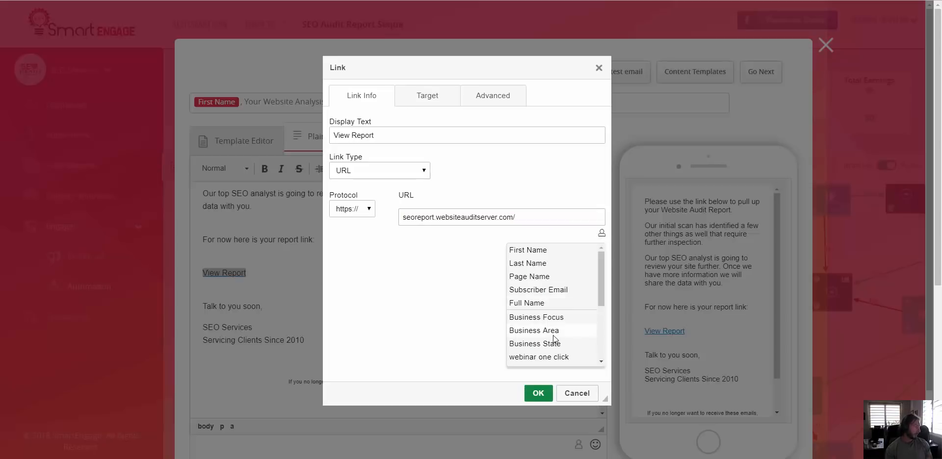
scroll(552, 334, "down", 3)
scroll(550, 334, "down", 1)
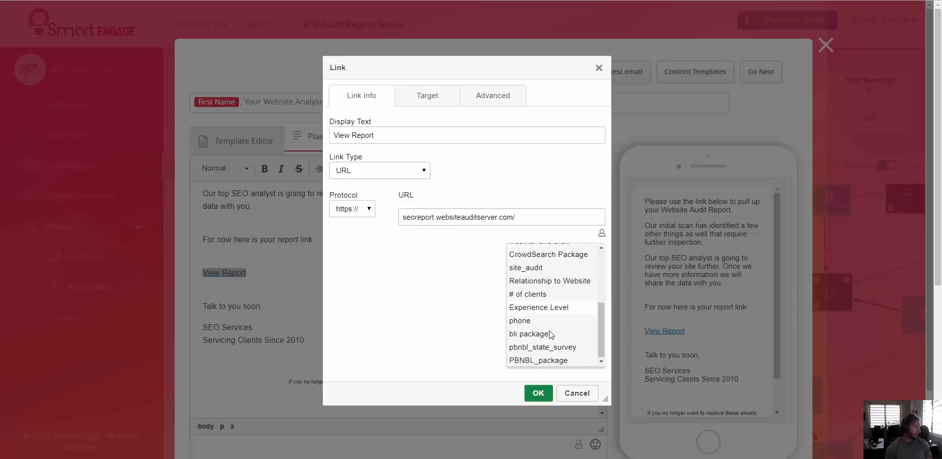
scroll(520, 312, "up", 3)
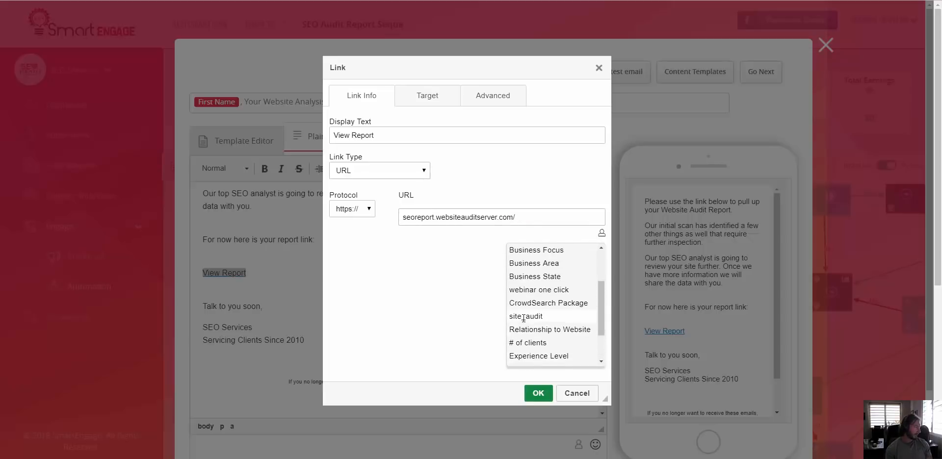
left_click(524, 316)
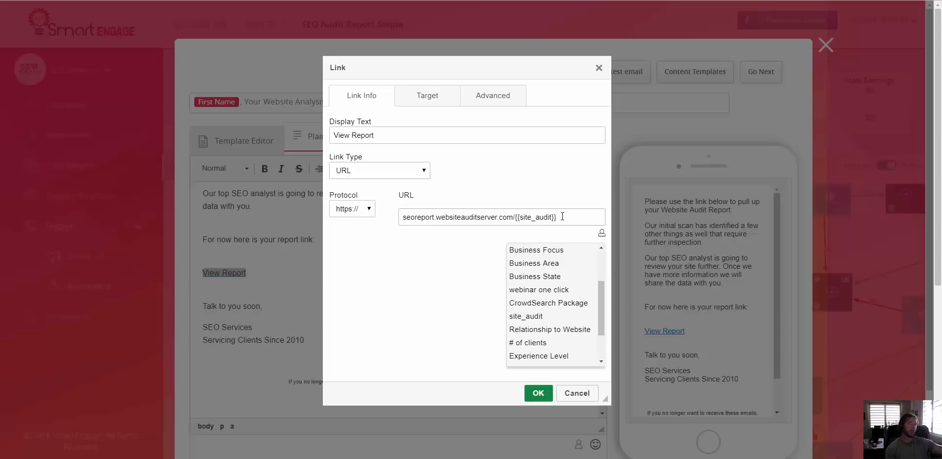
left_click(458, 291)
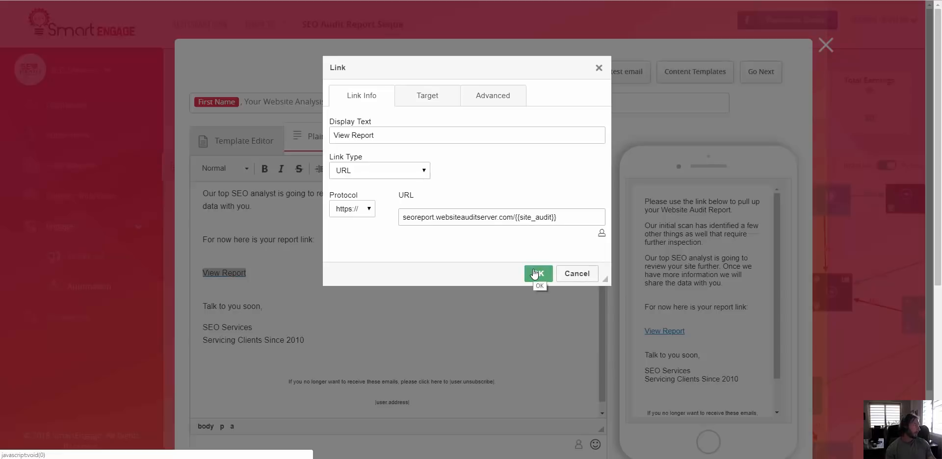
left_click(576, 274)
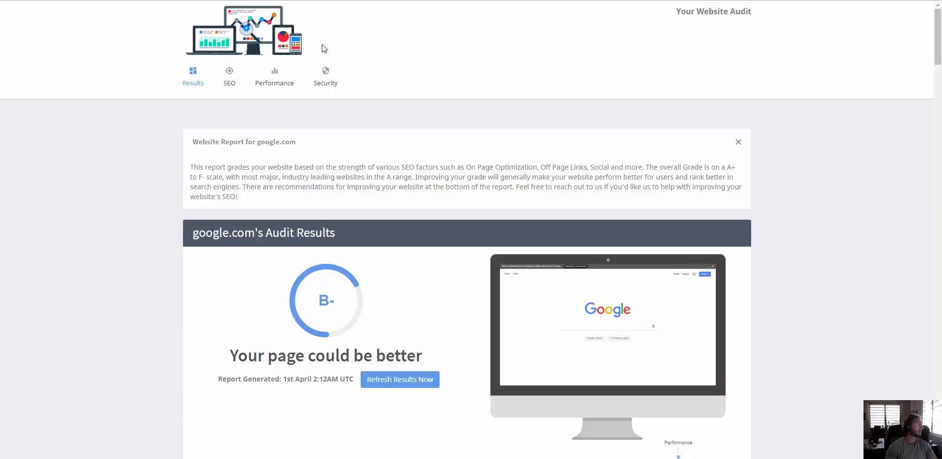
Return from the sample audit report to the email editor and re-examine the site_audit part of the View Report link's URL
left_click(485, 0)
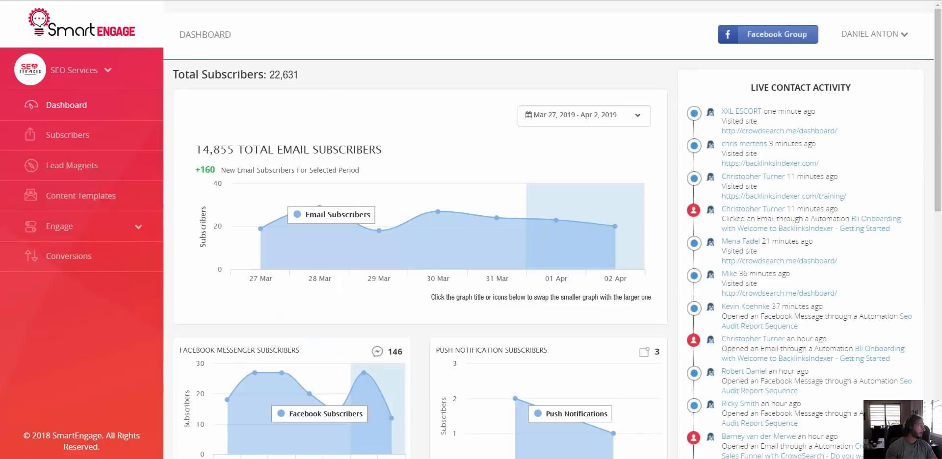
left_click(407, 0)
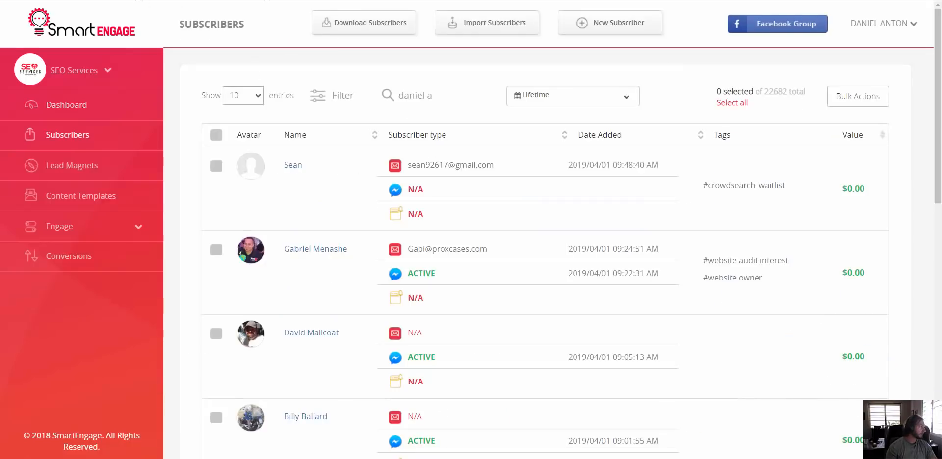
left_click(456, 0)
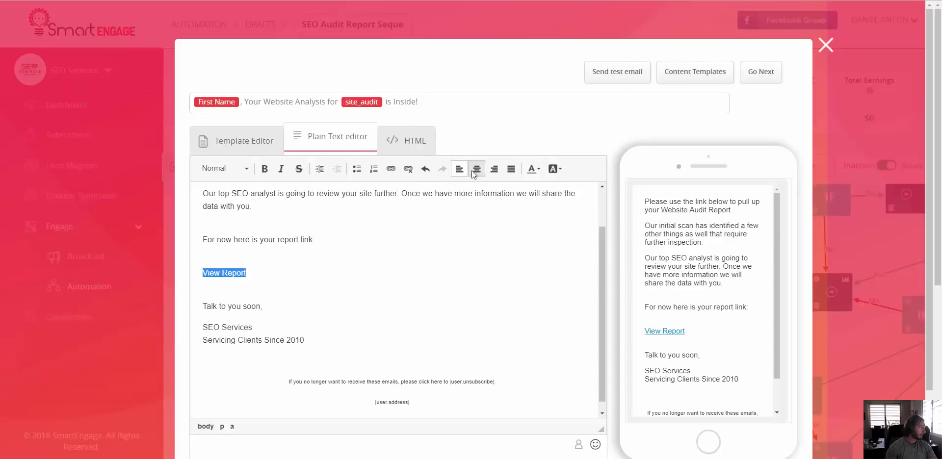
left_click(390, 169)
left_click(508, 280)
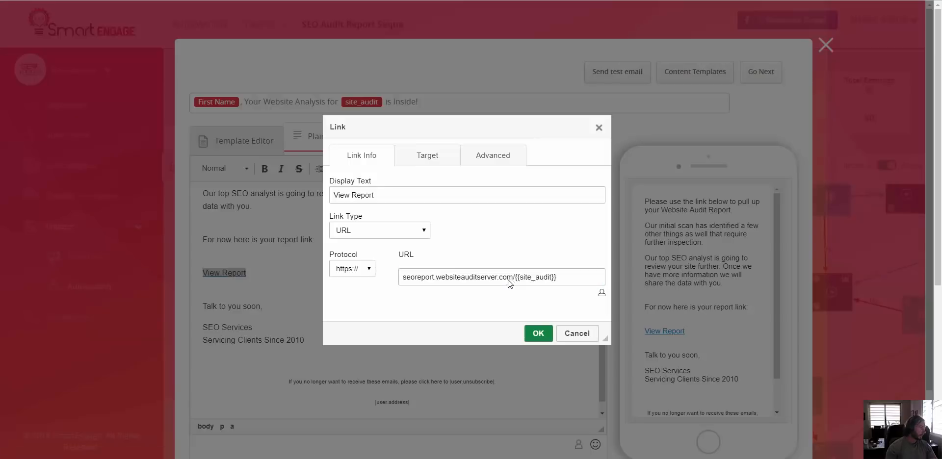
left_click(519, 276)
left_click(519, 277)
left_click(525, 277)
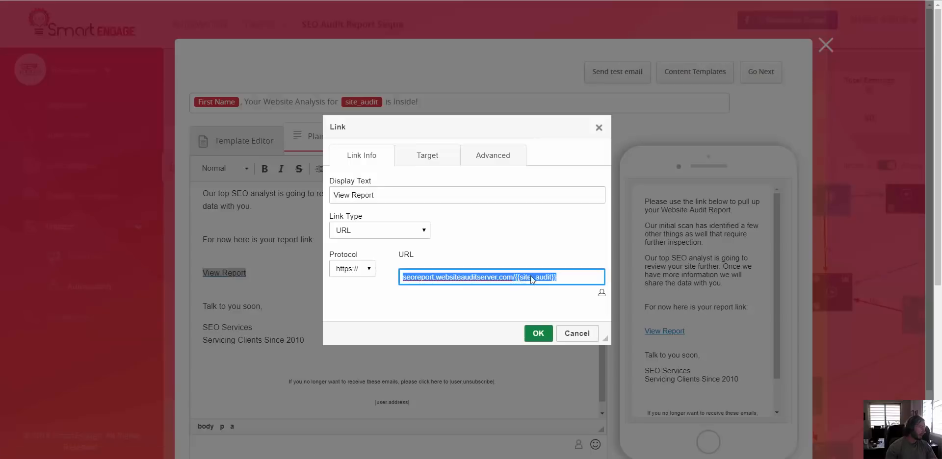
left_click(561, 276)
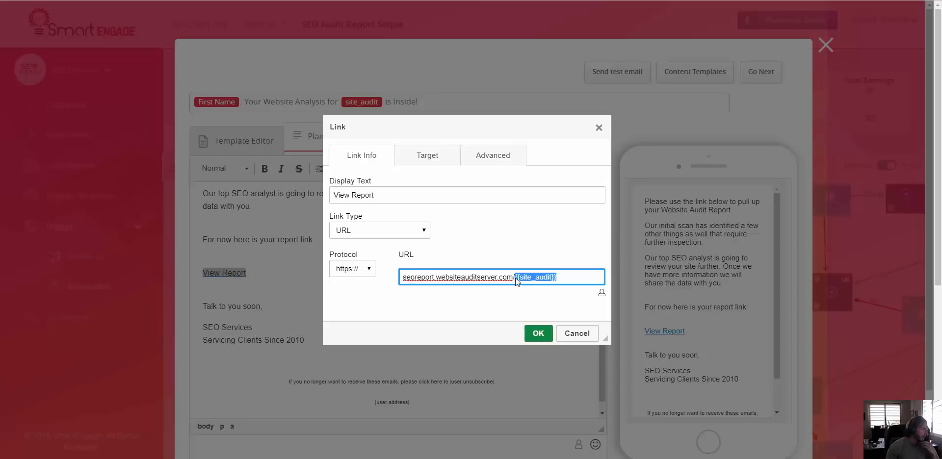
left_click_drag(516, 278, 518, 278)
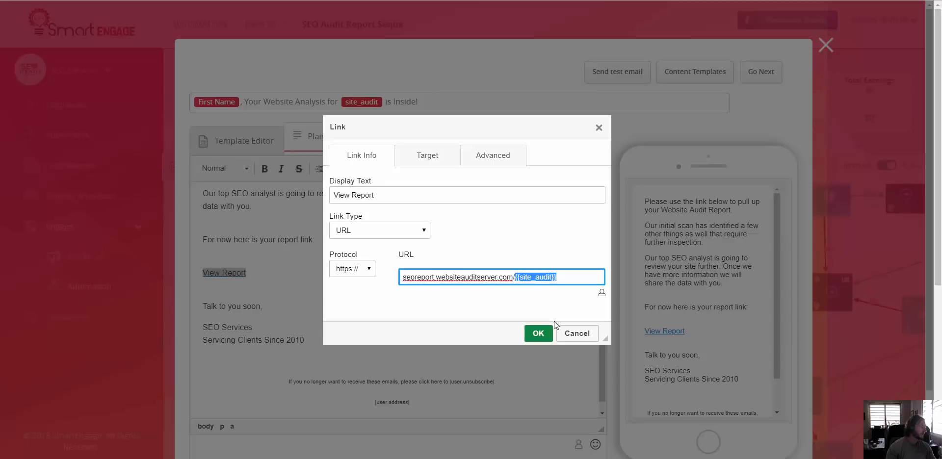
left_click(574, 334)
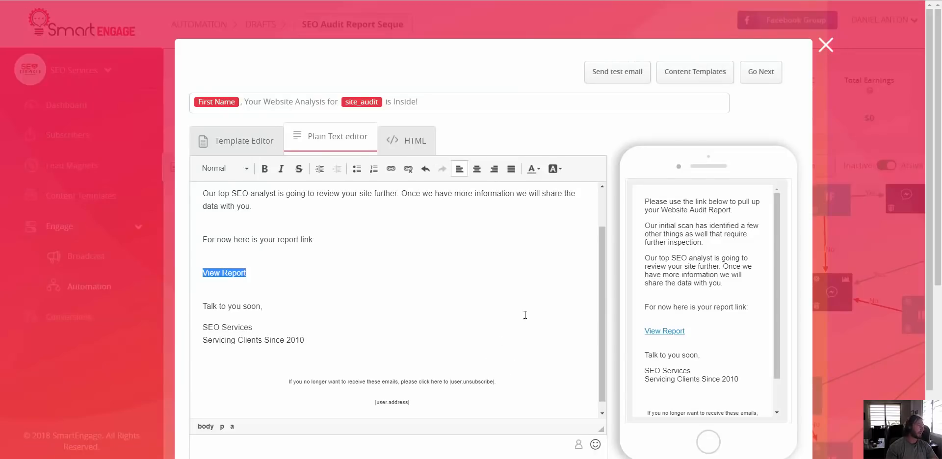
Close the email editor and examine the email block's preview, the following wait block and the next IF block's condition
left_click(826, 44)
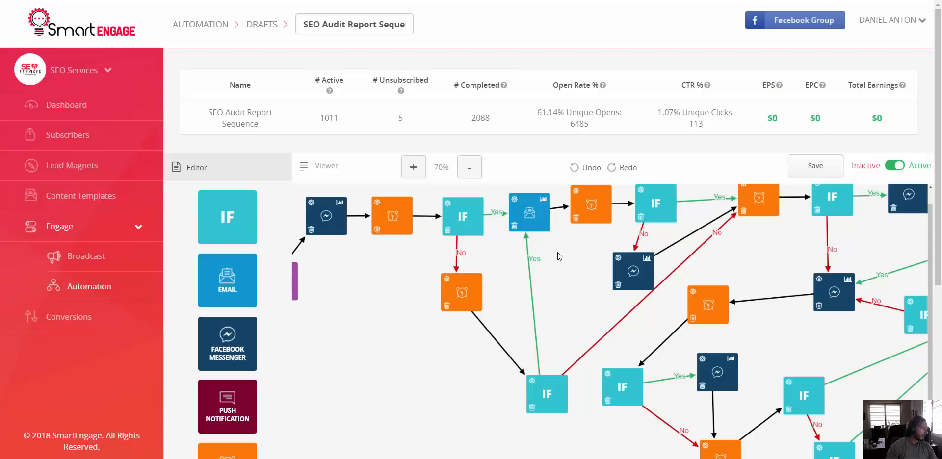
mouse_move(530, 215)
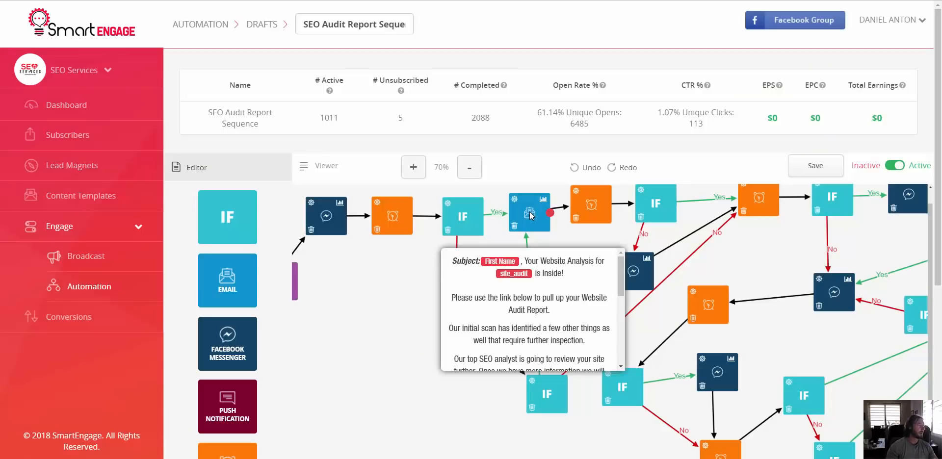
mouse_move(592, 212)
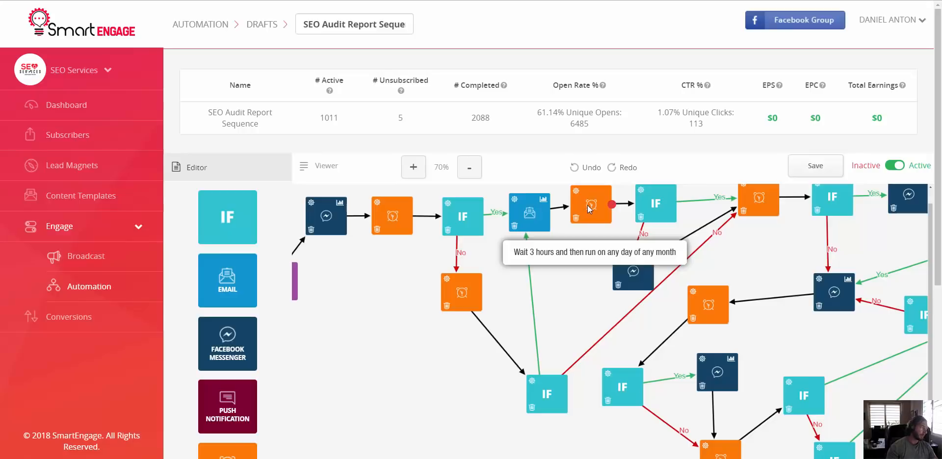
mouse_move(642, 206)
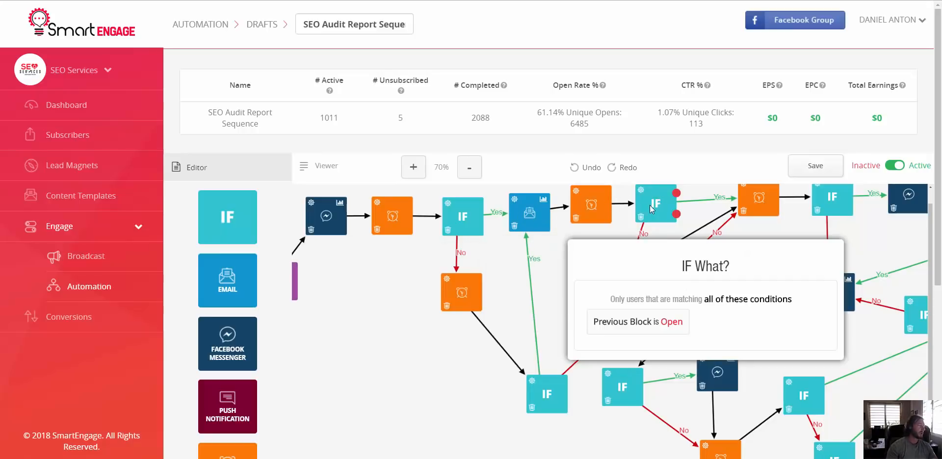
Open the Messenger block on that IF block's No branch, read its reminder message and close it
mouse_move(754, 198)
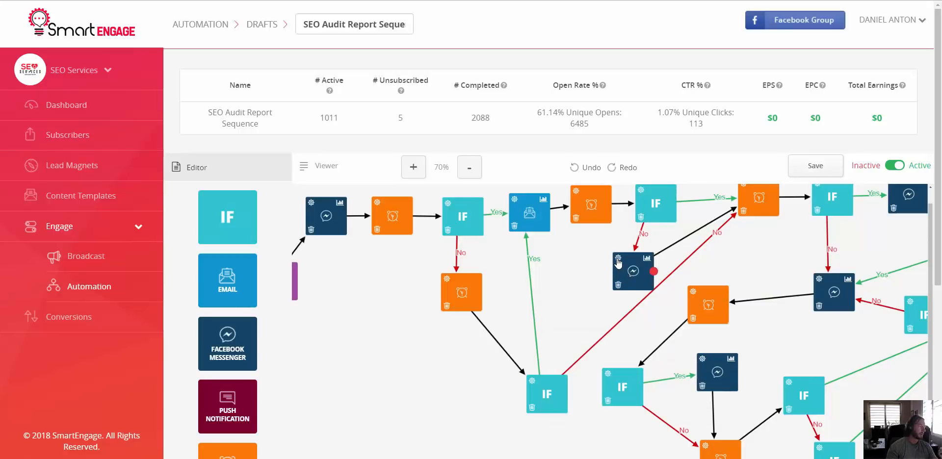
left_click(618, 260)
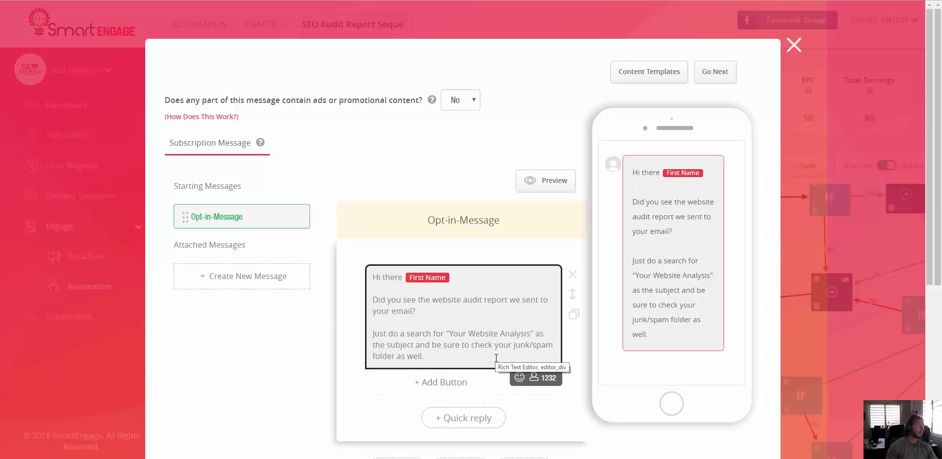
left_click(794, 46)
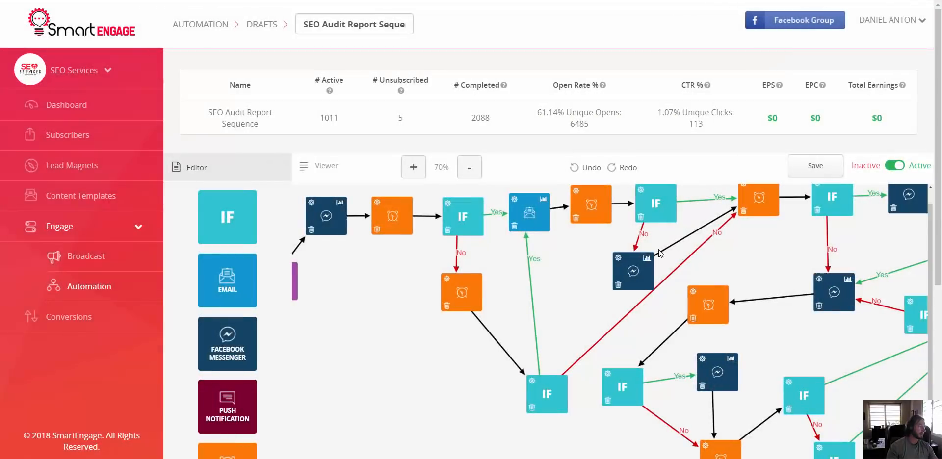
Follow the flow through the next wait block to the website owner IF block and inspect the Messenger blocks on its branches
mouse_move(640, 262)
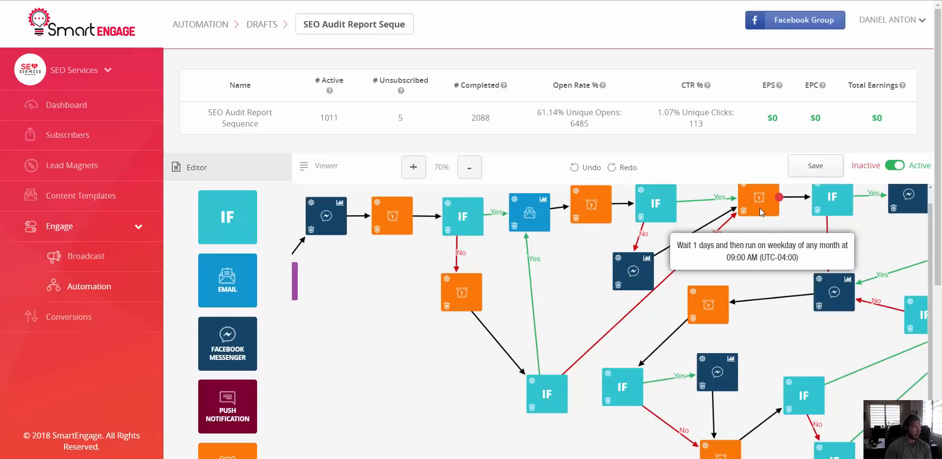
scroll(755, 226, "right", 5)
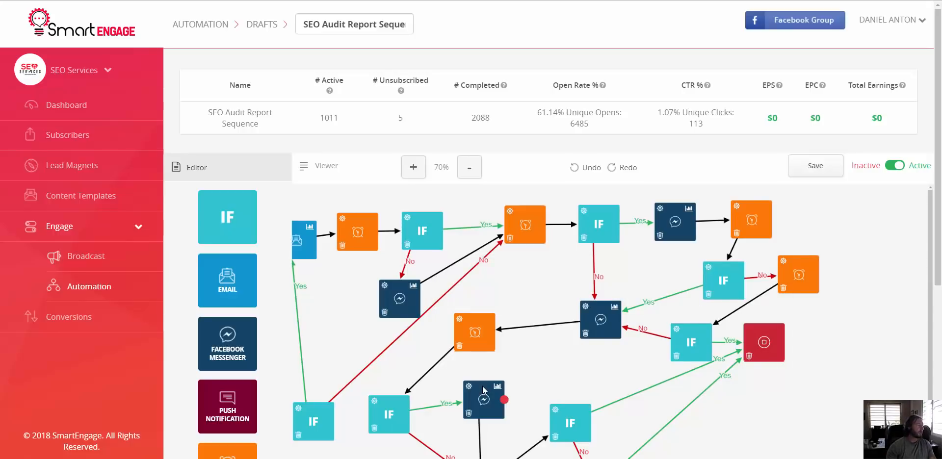
mouse_move(484, 392)
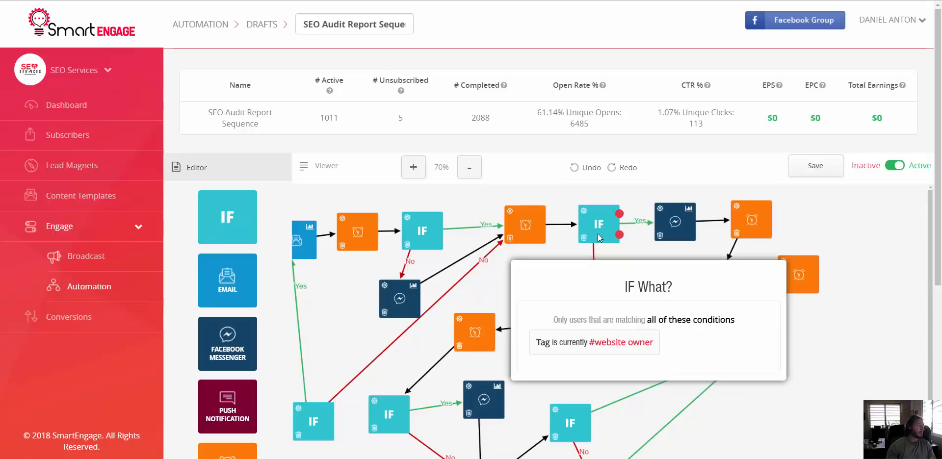
mouse_move(674, 222)
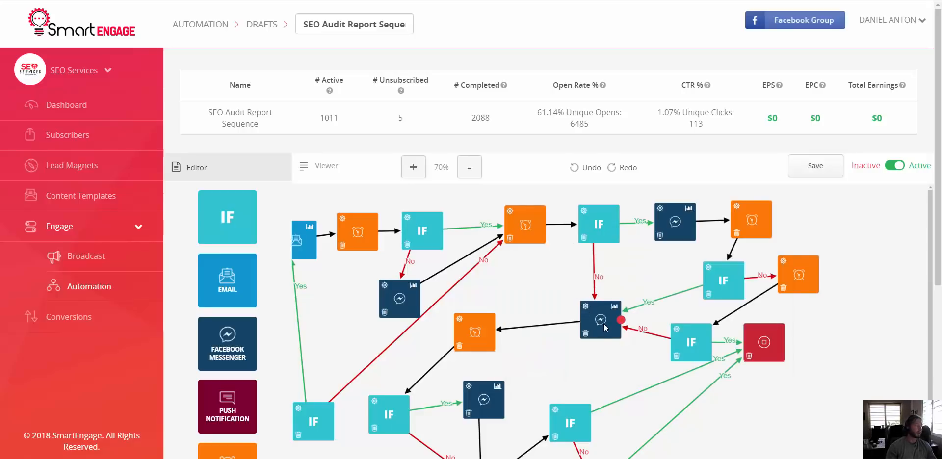
mouse_move(602, 320)
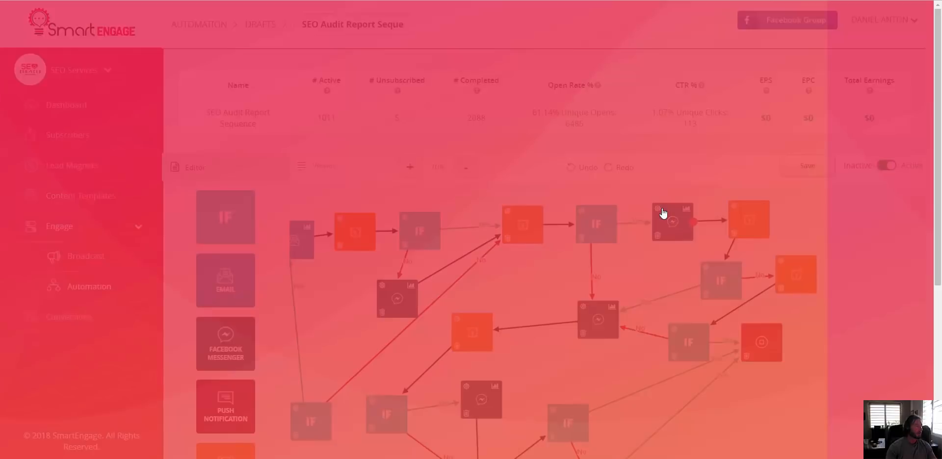
Open the Messenger block on the website owner IF block's Yes branch and read its Opt-in-Message through to the quick replies
left_click(662, 213)
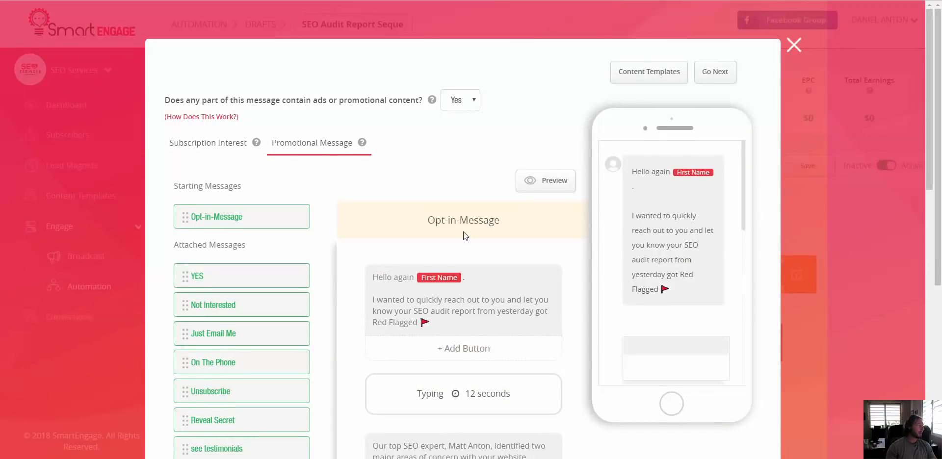
scroll(463, 232, "down", 2)
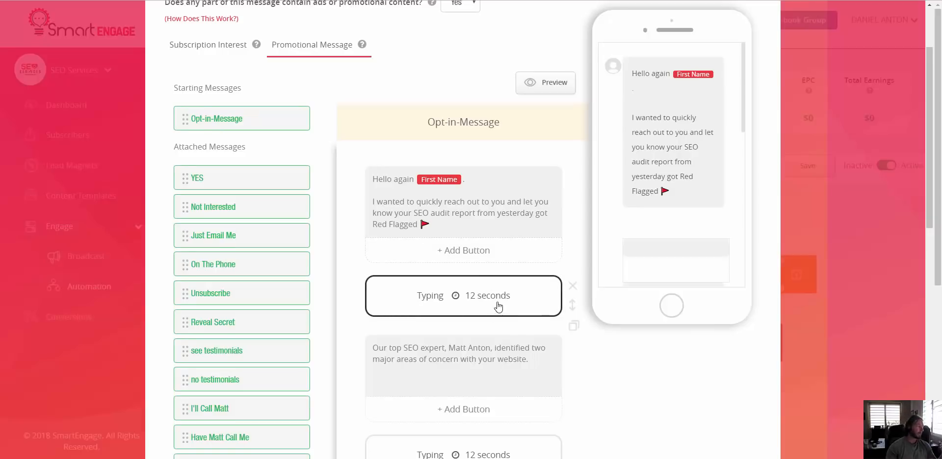
scroll(496, 309, "down", 2)
scroll(501, 309, "down", 2)
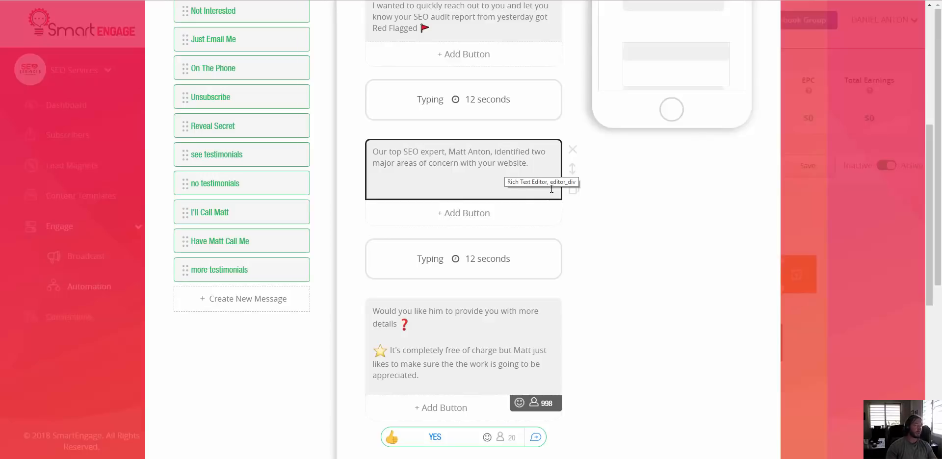
scroll(549, 251, "down", 1)
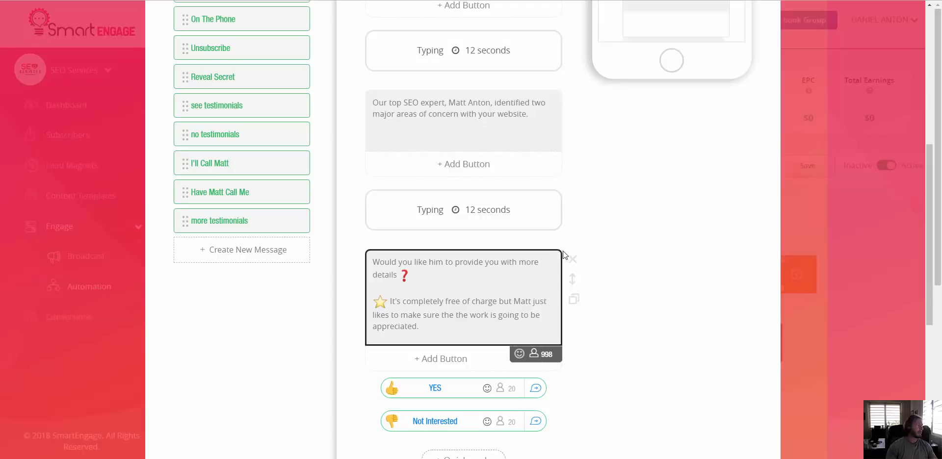
scroll(564, 251, "down", 1)
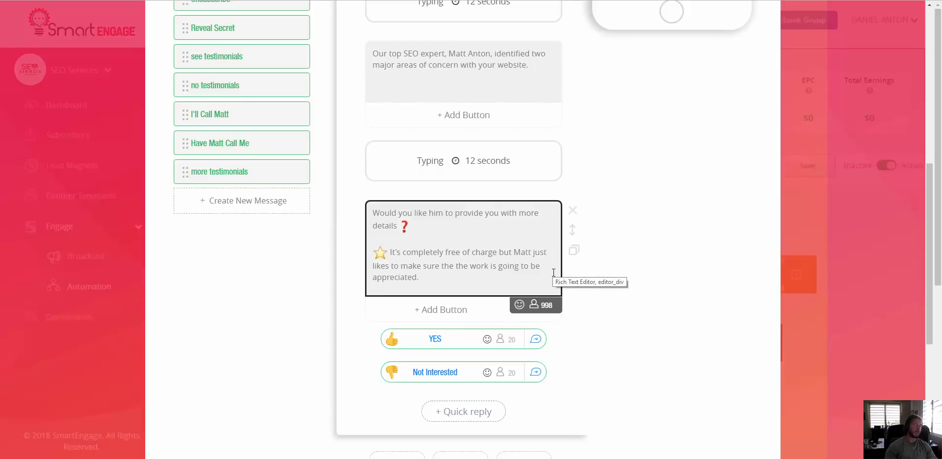
Follow the Not Interested quick reply to its attached message and read the Reveal Secret and Unsubscribe options
left_click(451, 373)
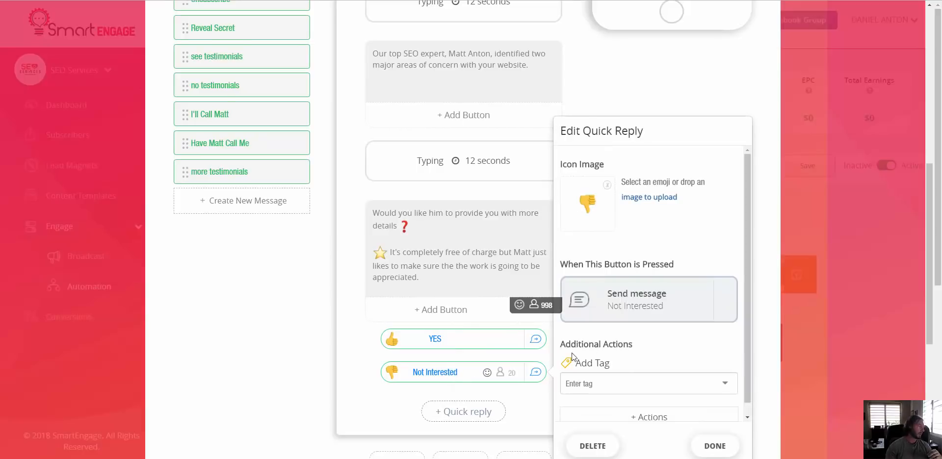
left_click(620, 305)
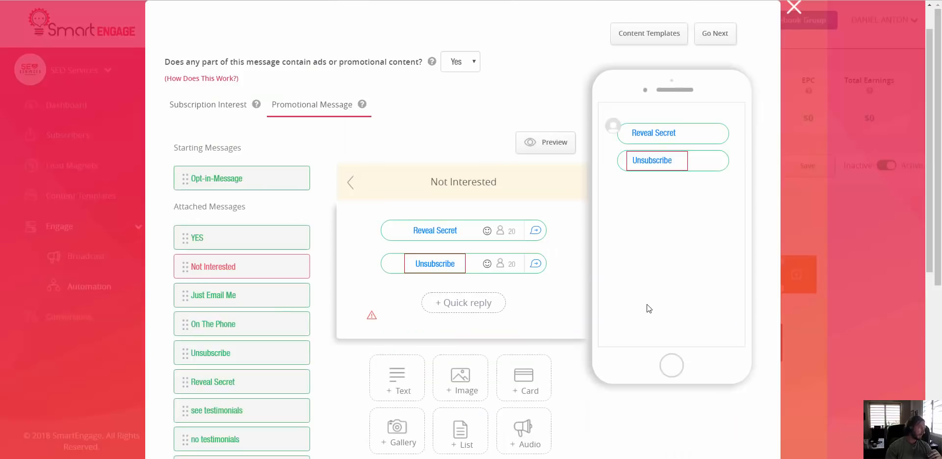
scroll(480, 277, "down", 1)
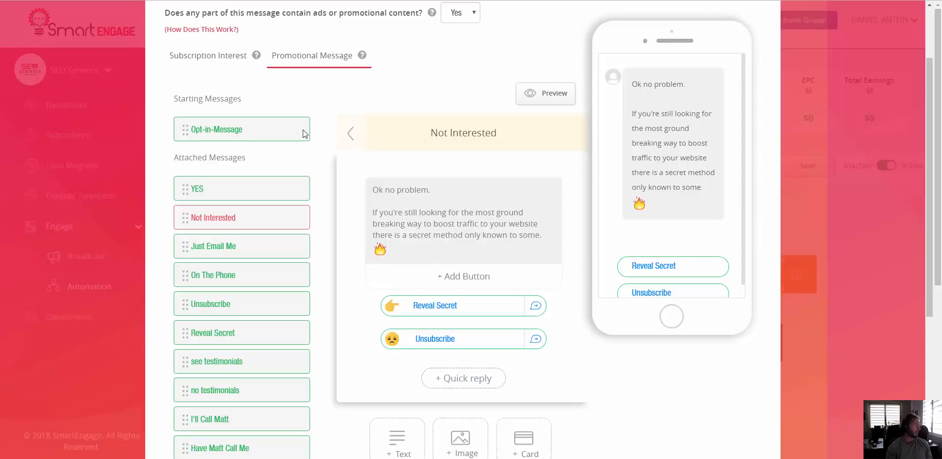
Return to the Opt-in-Message, follow its YES quick reply and read the YES message through to the phone or email choice
left_click(230, 130)
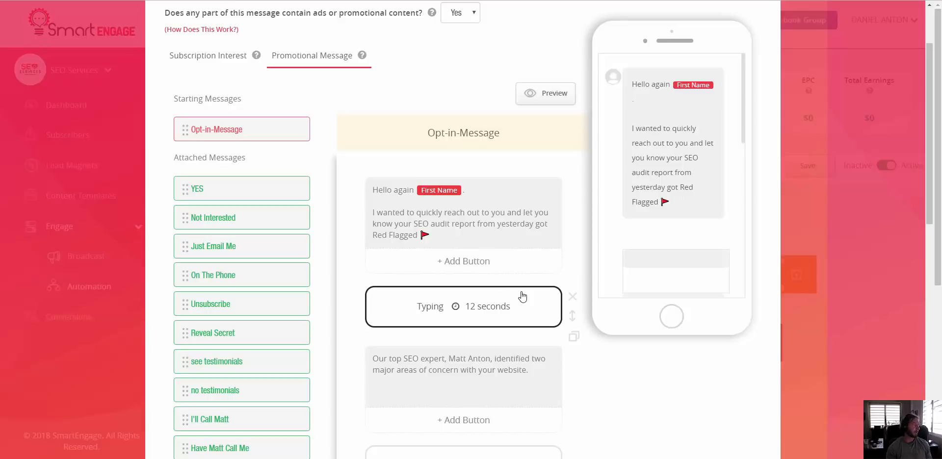
scroll(519, 289, "down", 7)
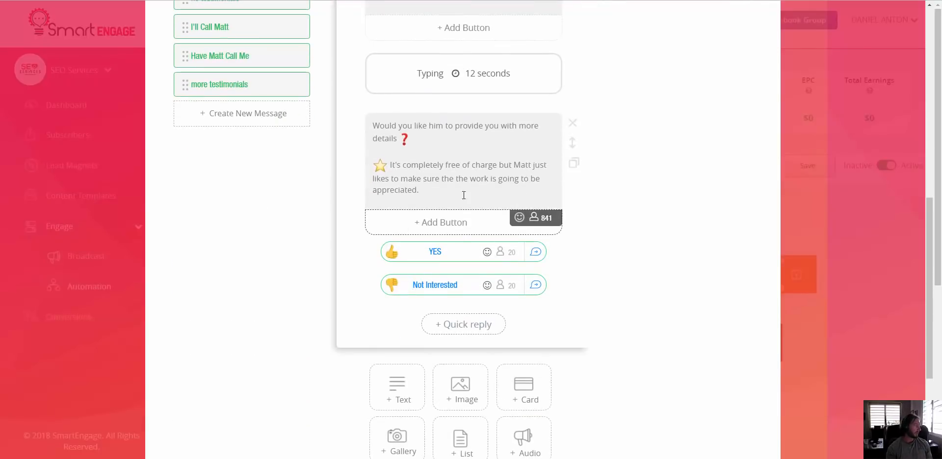
left_click(444, 253)
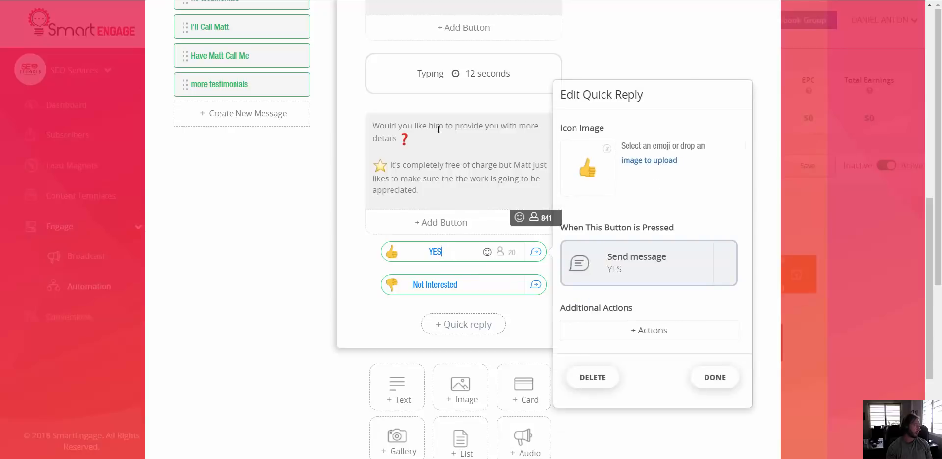
left_click(647, 266)
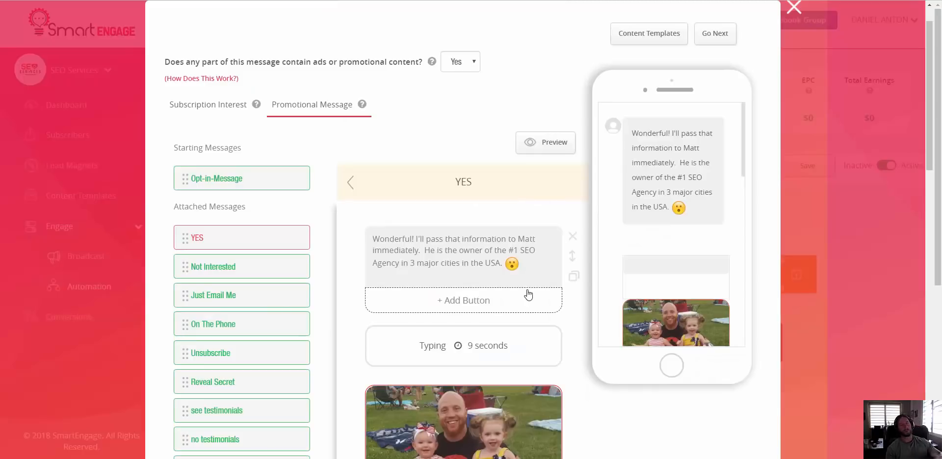
scroll(526, 305, "down", 4)
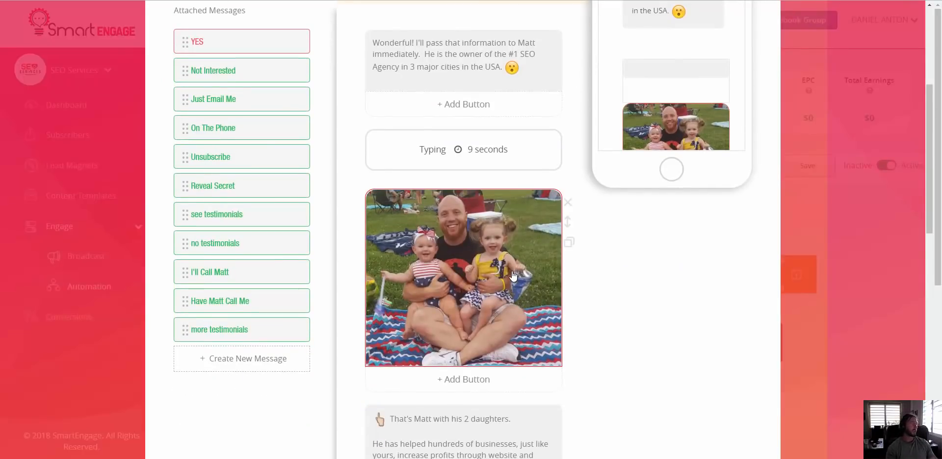
scroll(570, 288, "down", 4)
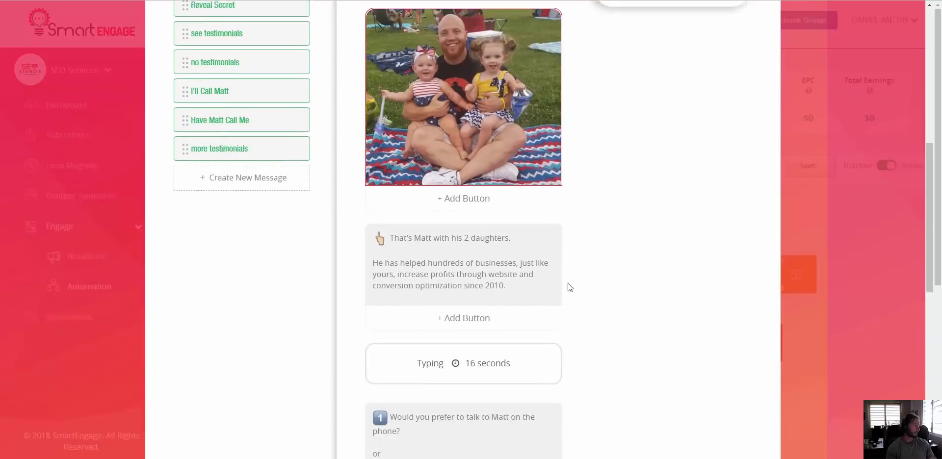
scroll(570, 288, "down", 4)
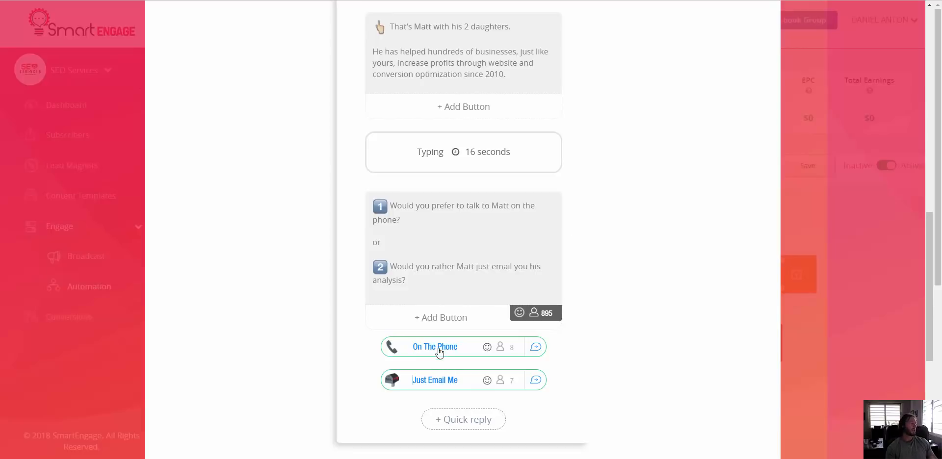
Follow the On The Phone quick reply to its message and open the reply for calling the expert directly
left_click(455, 348)
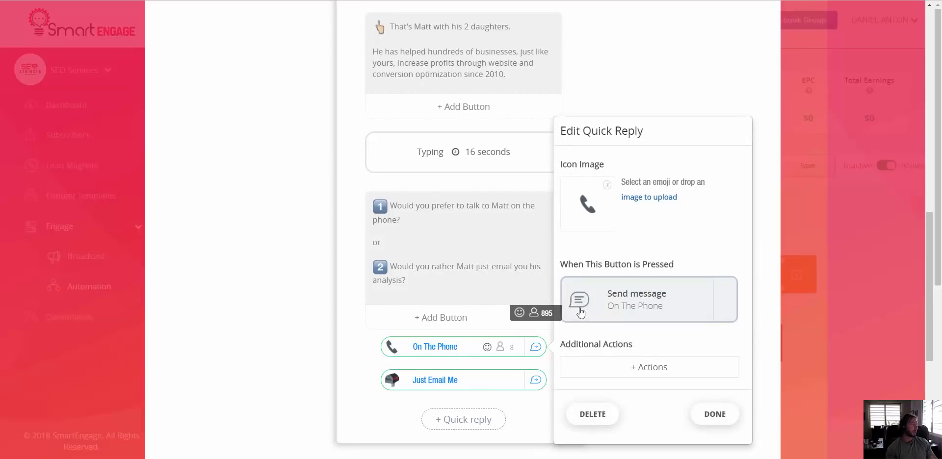
left_click(633, 304)
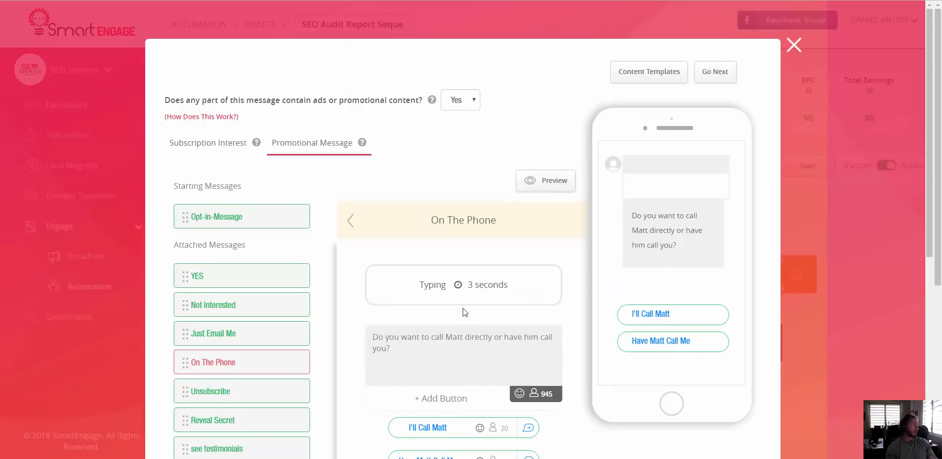
scroll(464, 315, "down", 3)
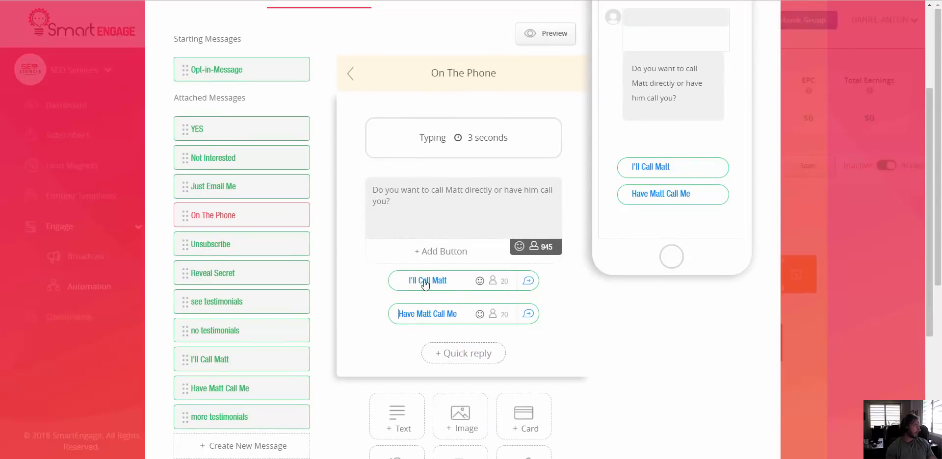
left_click(432, 286)
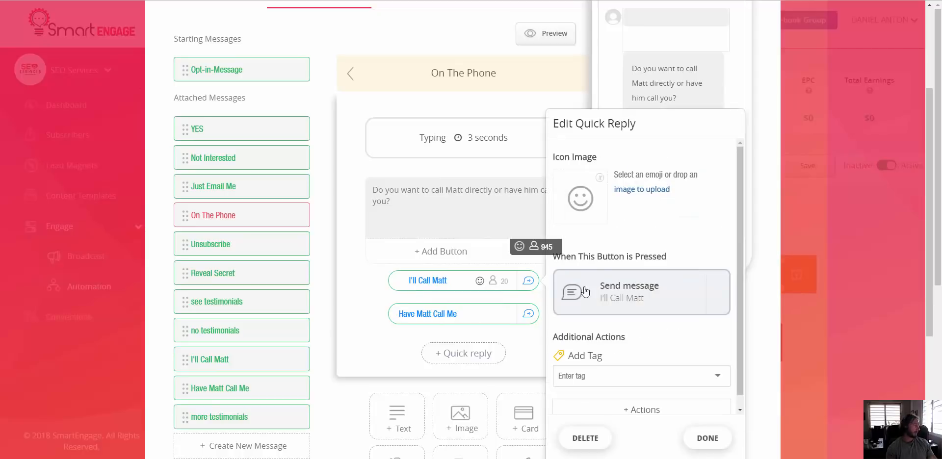
left_click(616, 296)
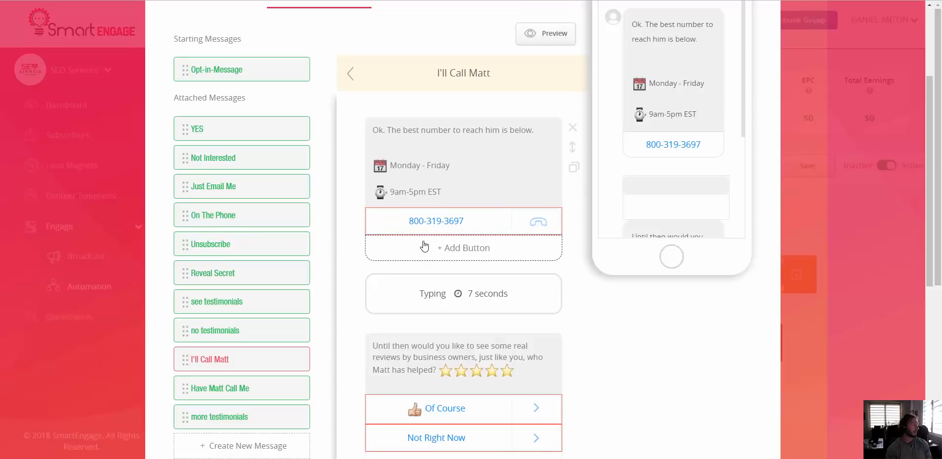
Go back to On The Phone, follow the quick reply requesting a call and inspect its free keyboard input's settings
left_click(352, 74)
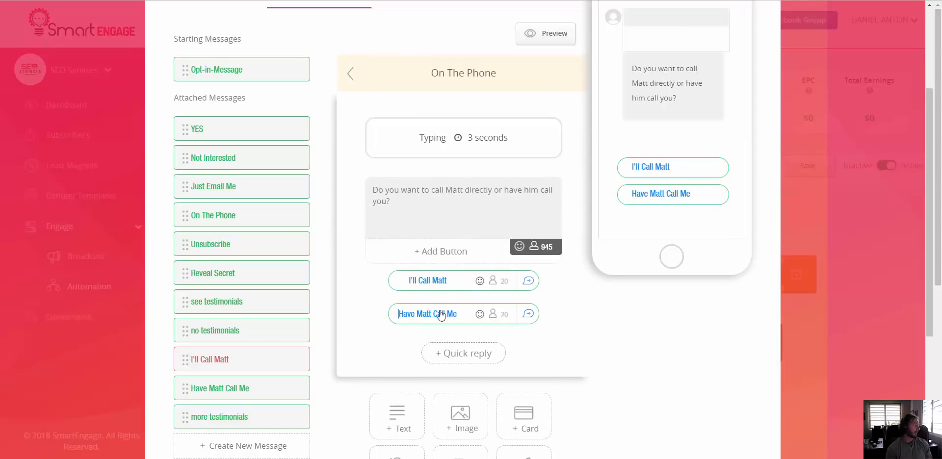
left_click(432, 318)
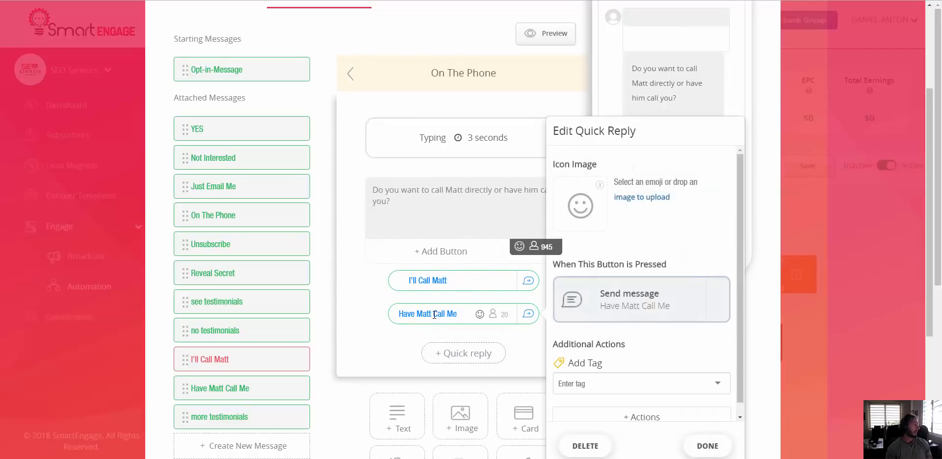
left_click(633, 308)
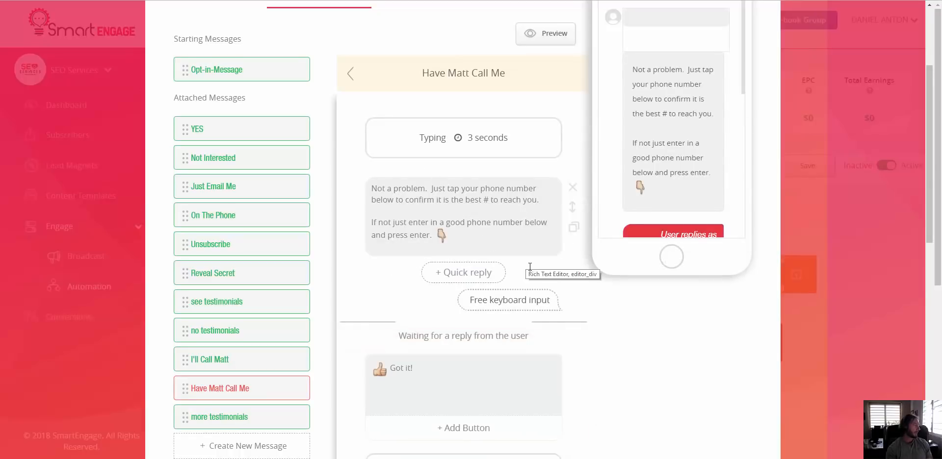
left_click(498, 308)
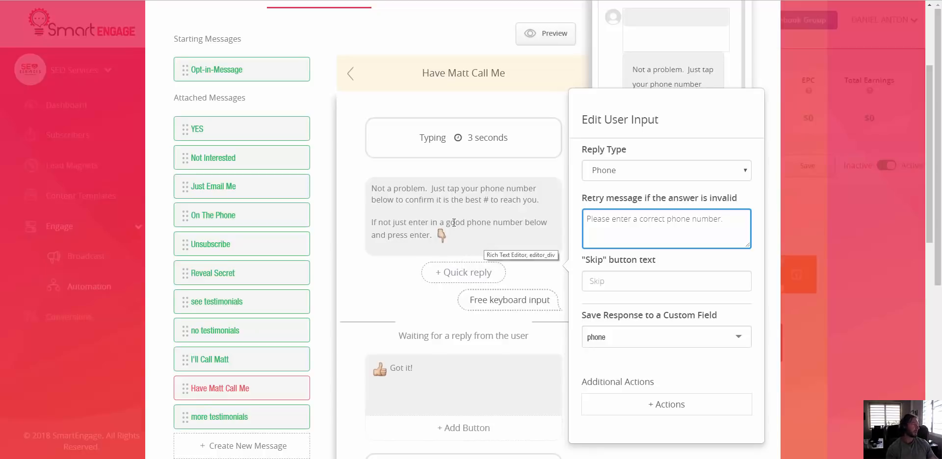
Go back to the YES message, follow its Just Email Me quick reply and read the attached message and its review buttons
left_click(350, 79)
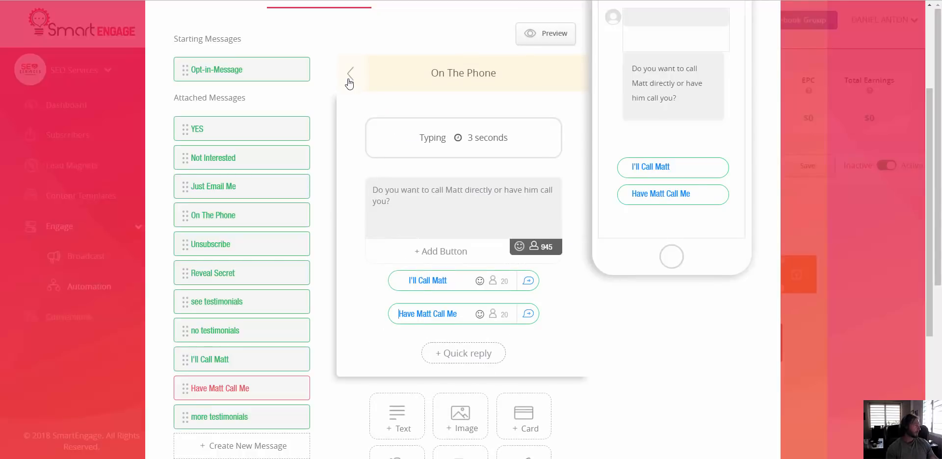
left_click(349, 78)
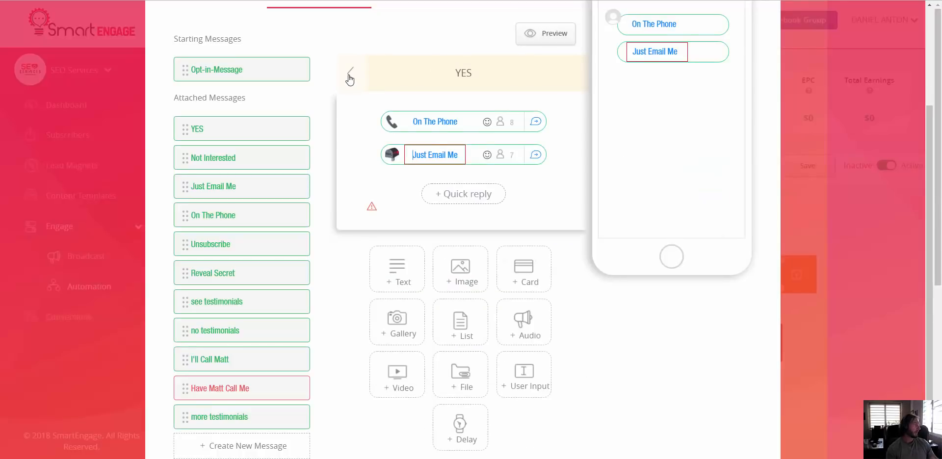
scroll(541, 306, "down", 15)
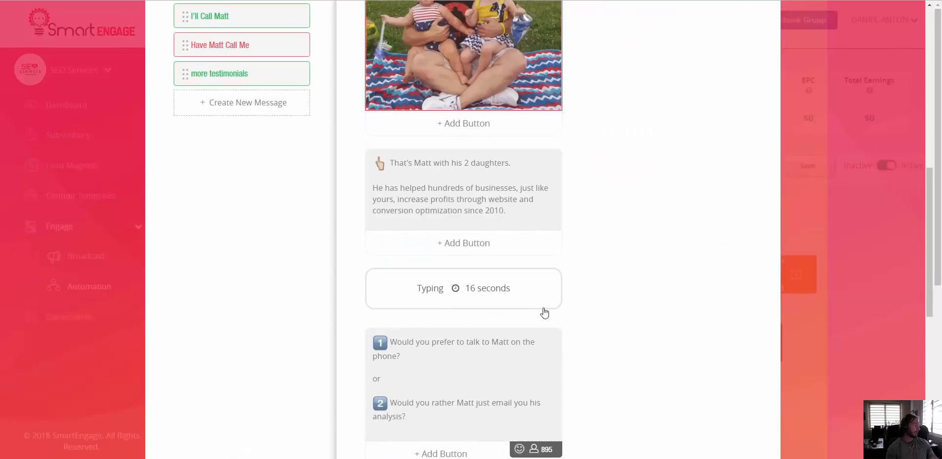
left_click(433, 127)
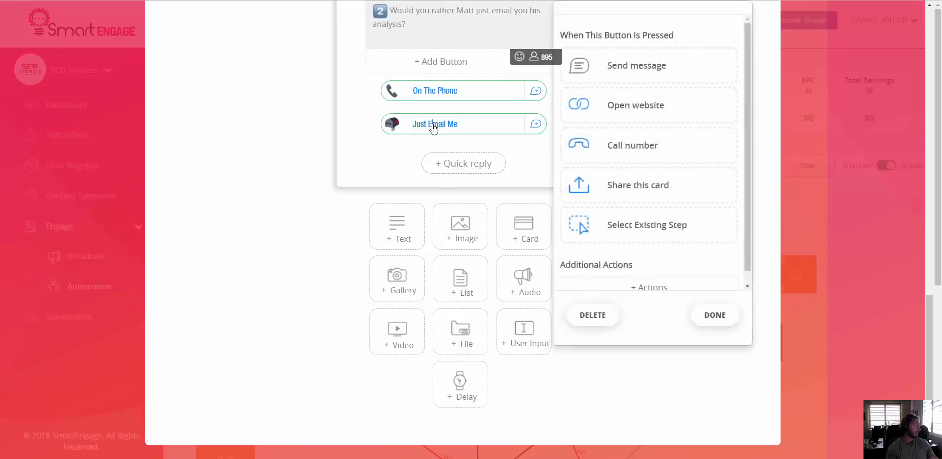
left_click(651, 186)
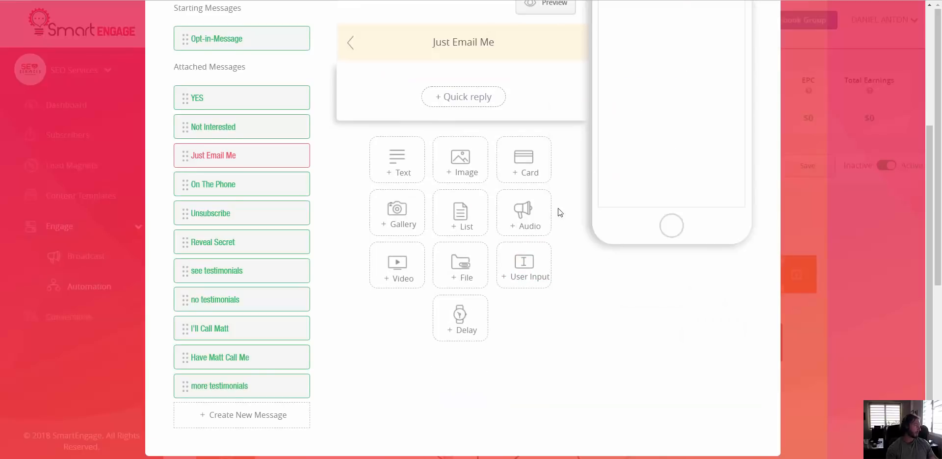
scroll(558, 221, "up", 3)
scroll(520, 163, "up", 4)
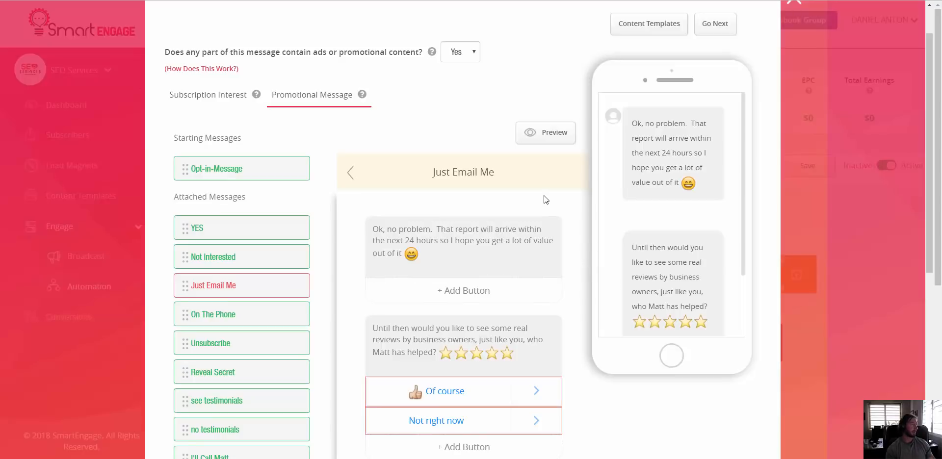
scroll(547, 193, "down", 1)
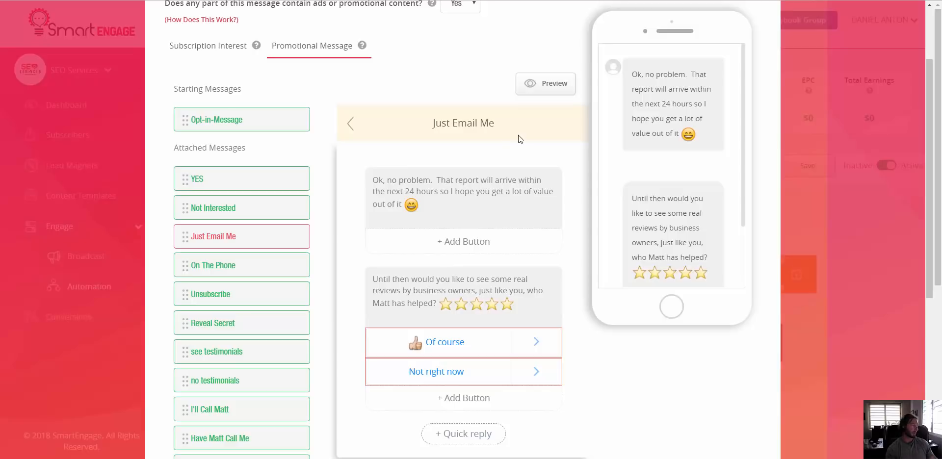
scroll(491, 226, "down", 1)
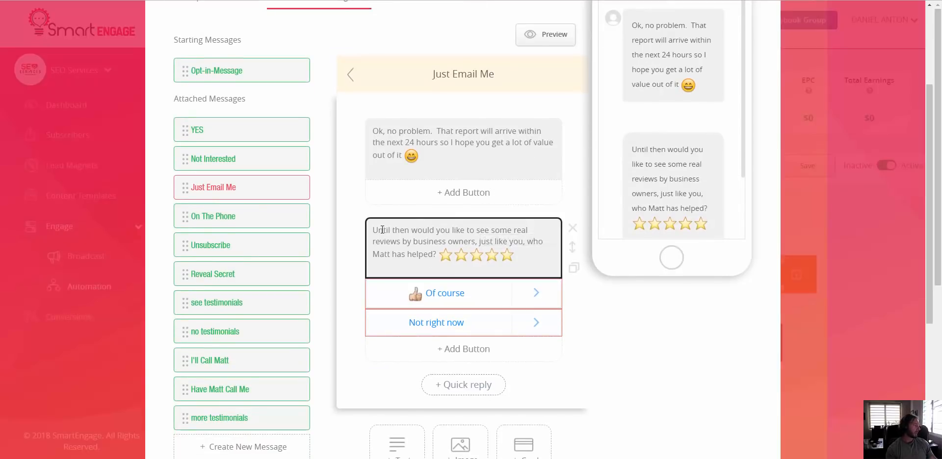
Follow the Just Email Me message's Of course button to see testimonials and read its text and videos through in the phone preview
left_click(468, 297)
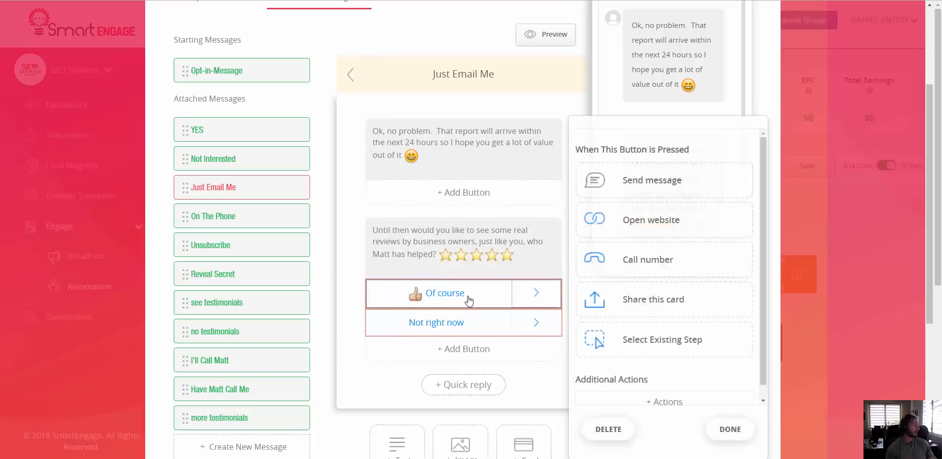
left_click(675, 276)
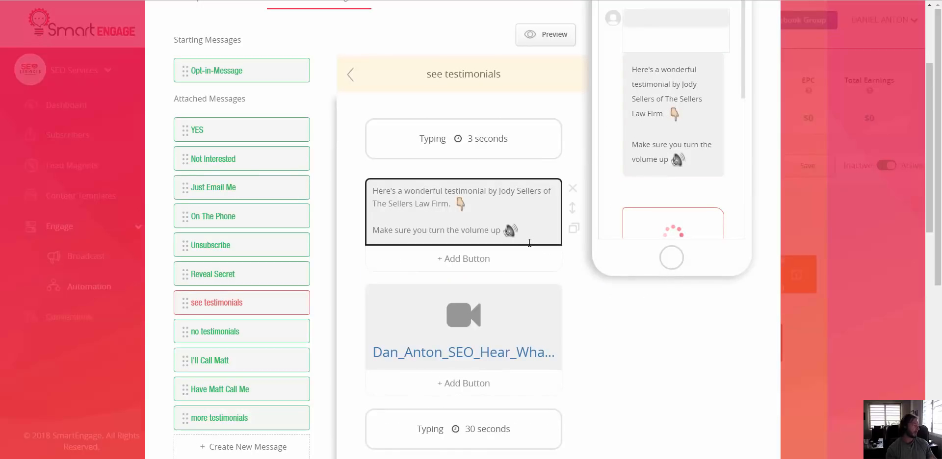
scroll(476, 288, "down", 1)
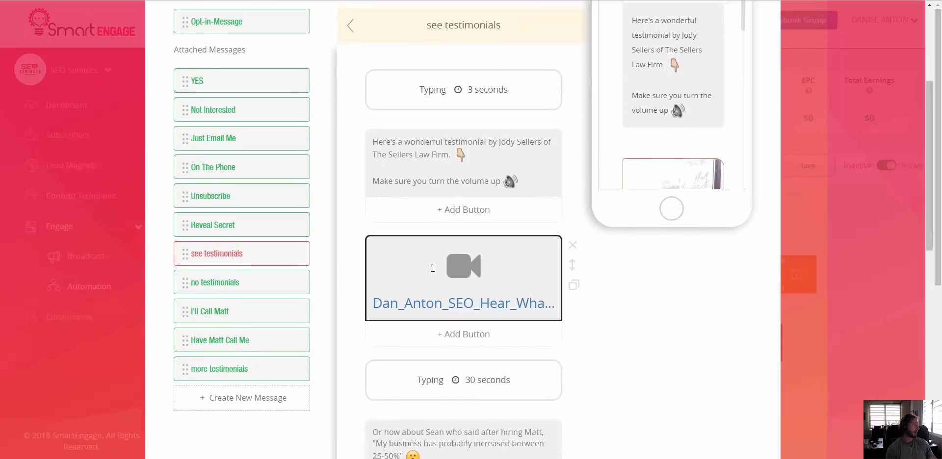
scroll(677, 122, "down", 5)
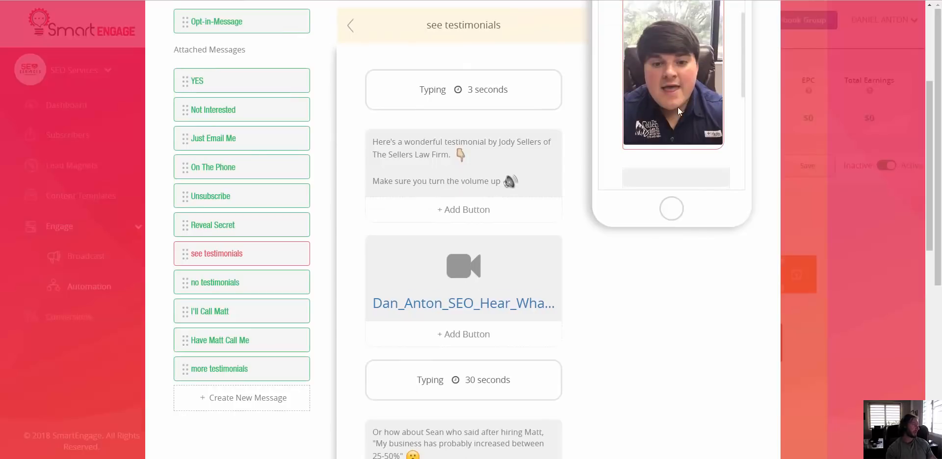
scroll(669, 78, "down", 2)
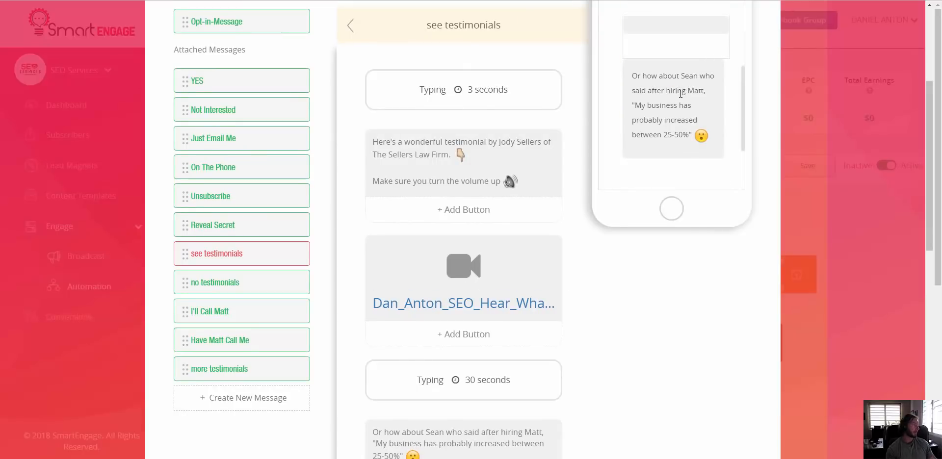
scroll(680, 98, "down", 3)
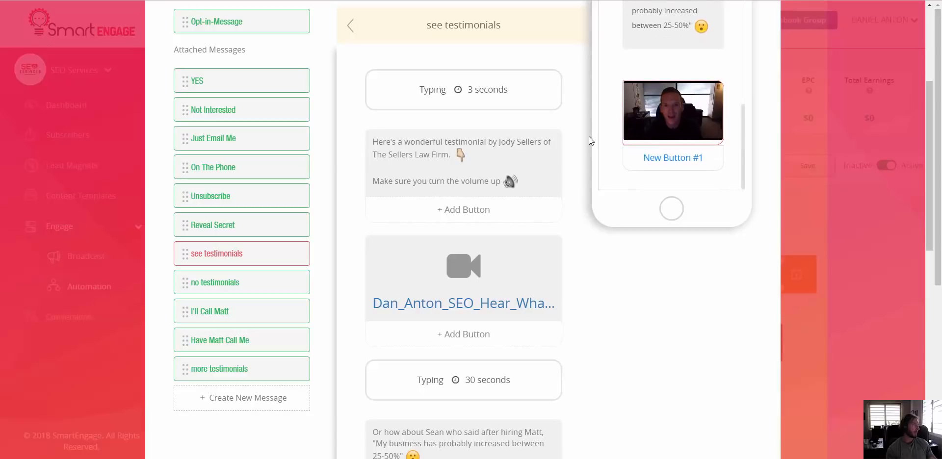
Review the see testimonials message's blocks through to the Show More button, and close the message editor
scroll(501, 211, "down", 7)
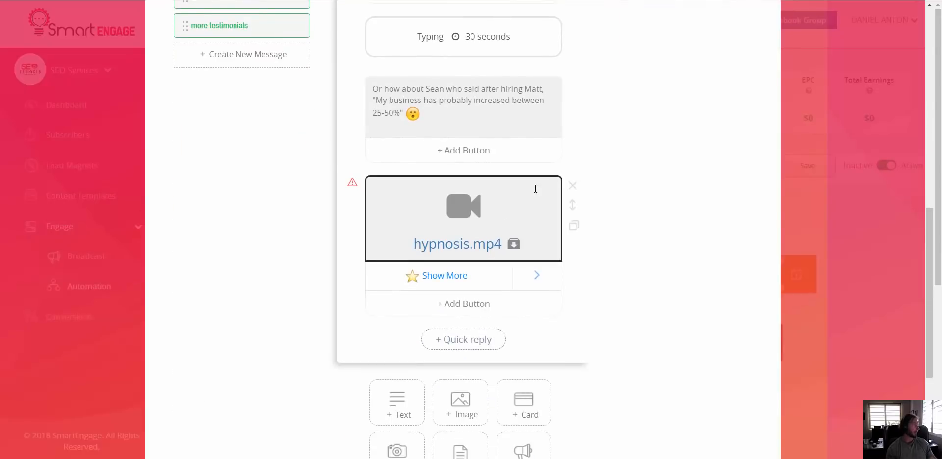
scroll(536, 189, "up", 8)
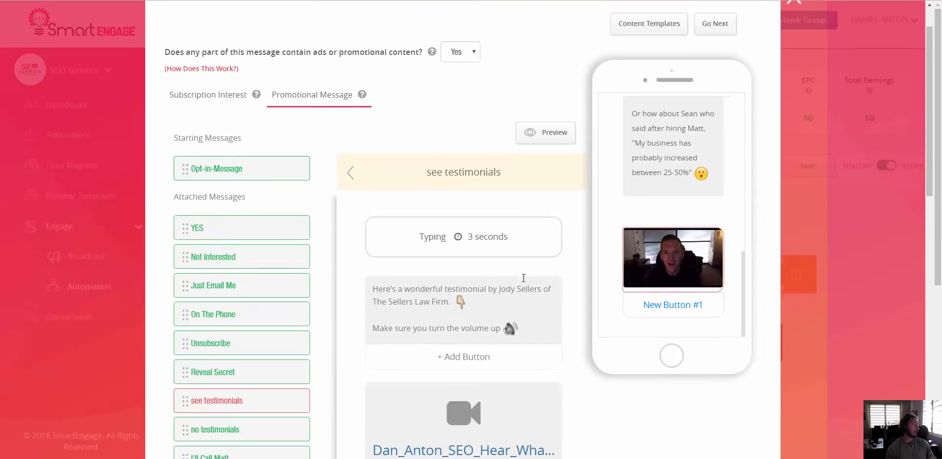
scroll(510, 282, "down", 1)
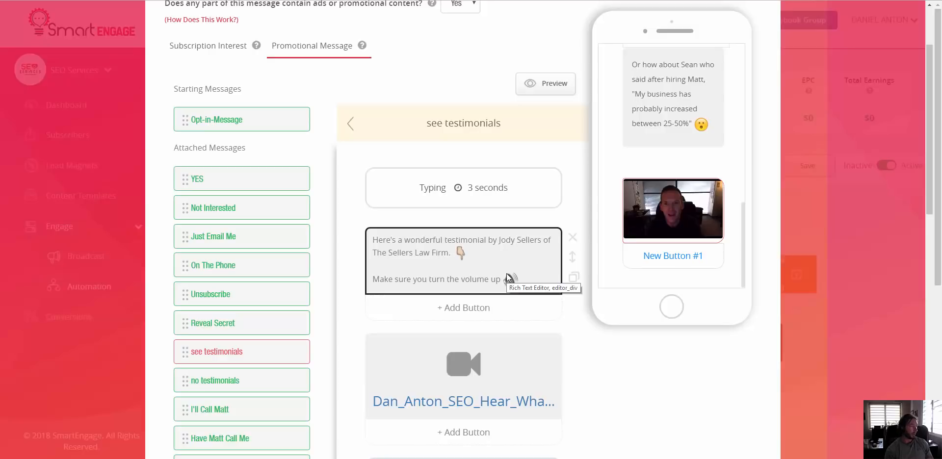
scroll(540, 206, "up", 2)
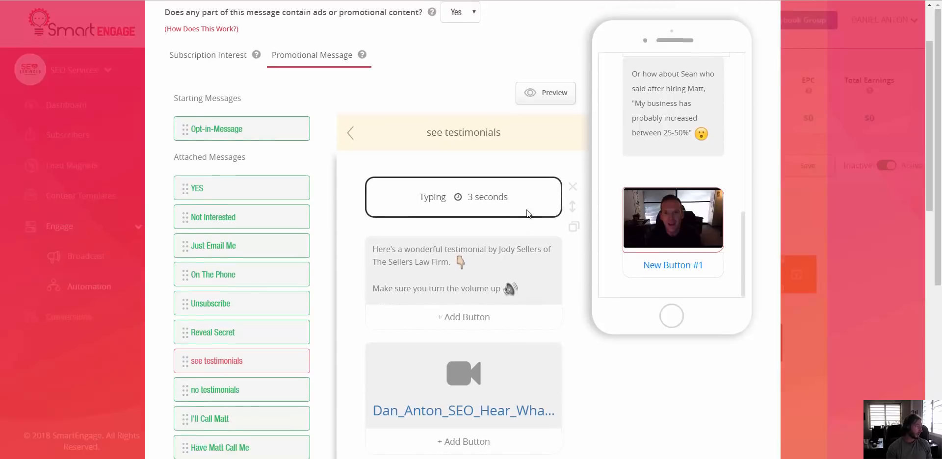
left_click(794, 45)
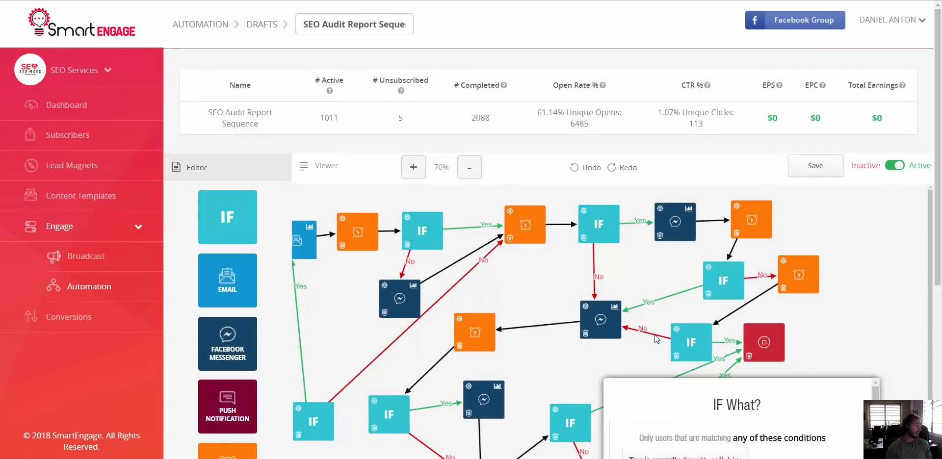
Examine the whole SEO Audit Report Sequence flowchart at 40% zoom, from its start block to the final Messenger branches
mouse_move(598, 327)
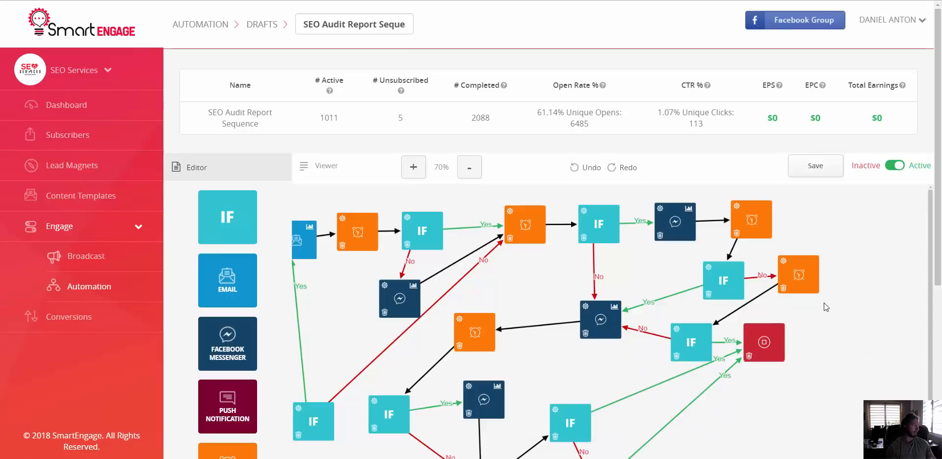
scroll(824, 303, "down", 1)
left_click(461, 168)
left_click(462, 168)
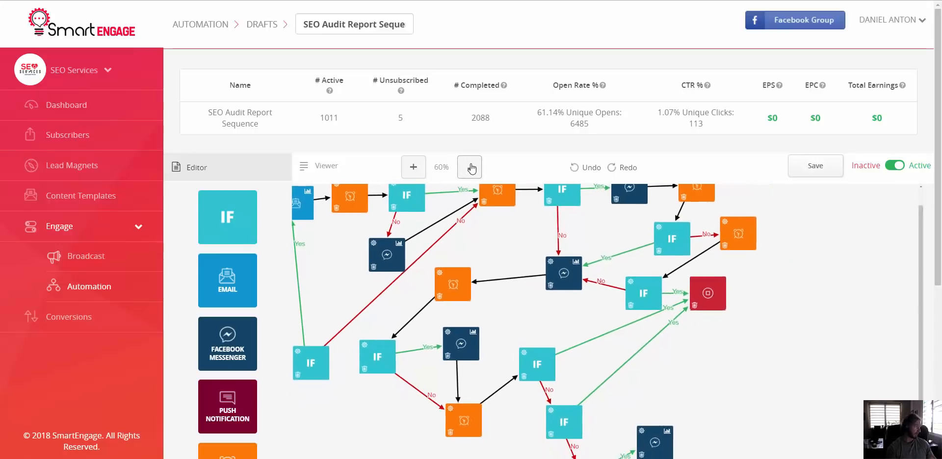
left_click(461, 169)
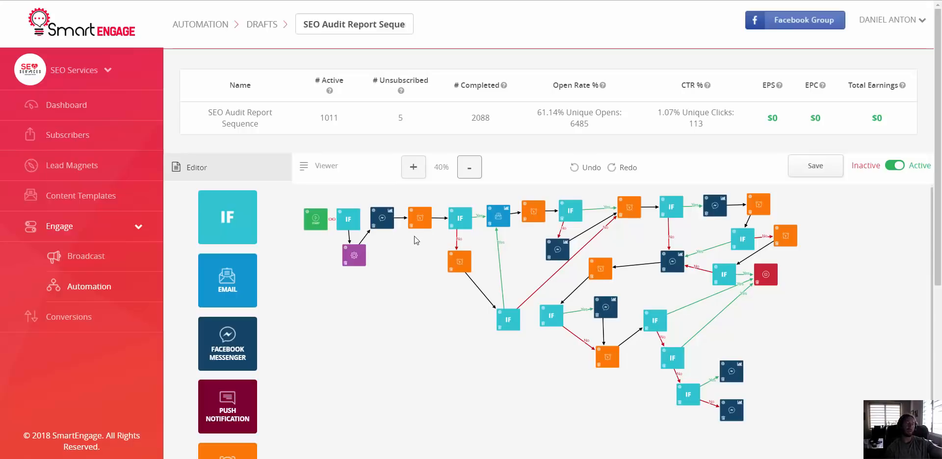
mouse_move(493, 221)
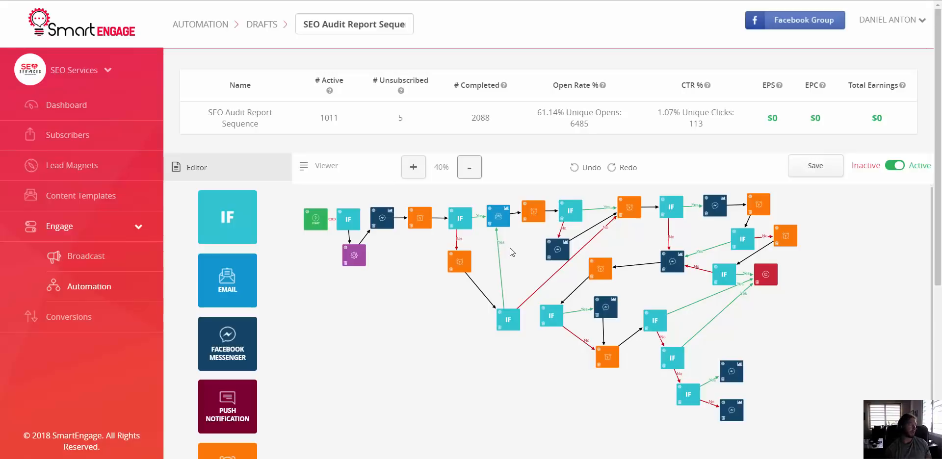
mouse_move(518, 203)
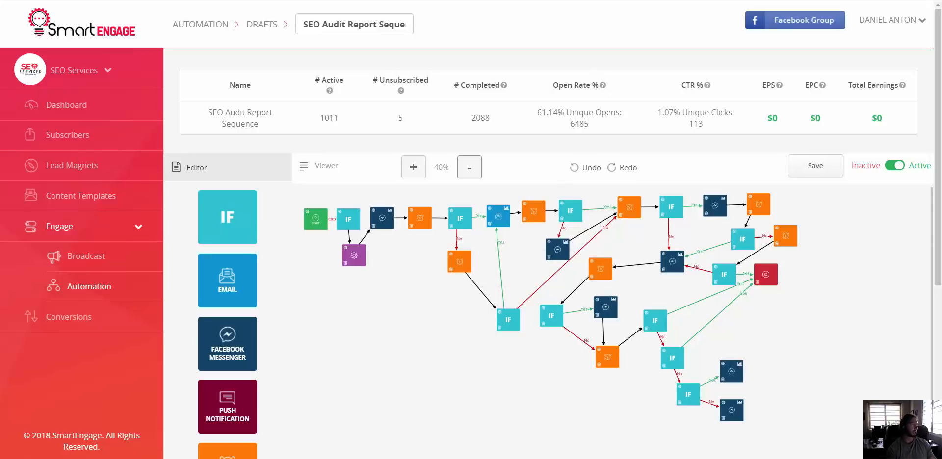
Load the SmartEngage demo page in a new browser tab and open its Push Notifications live demo
key("ctrl+t")
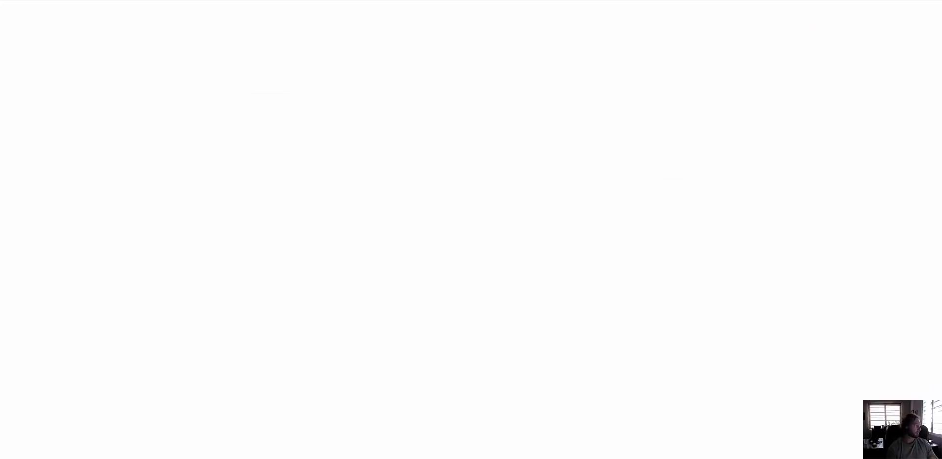
type("demo")
key("Return")
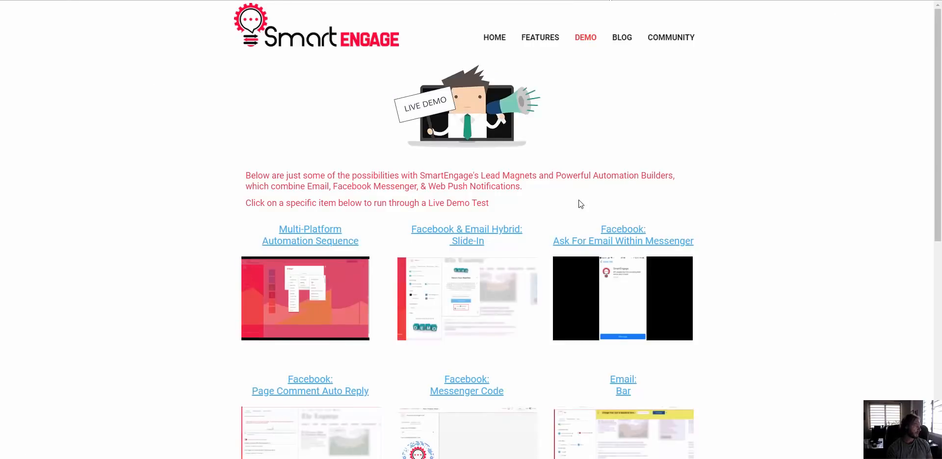
scroll(568, 206, "down", 3)
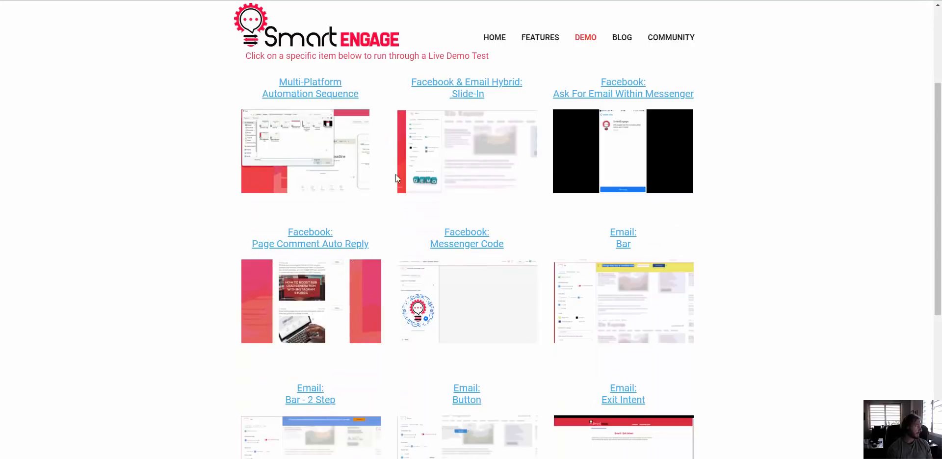
scroll(395, 175, "down", 3)
scroll(404, 226, "down", 3)
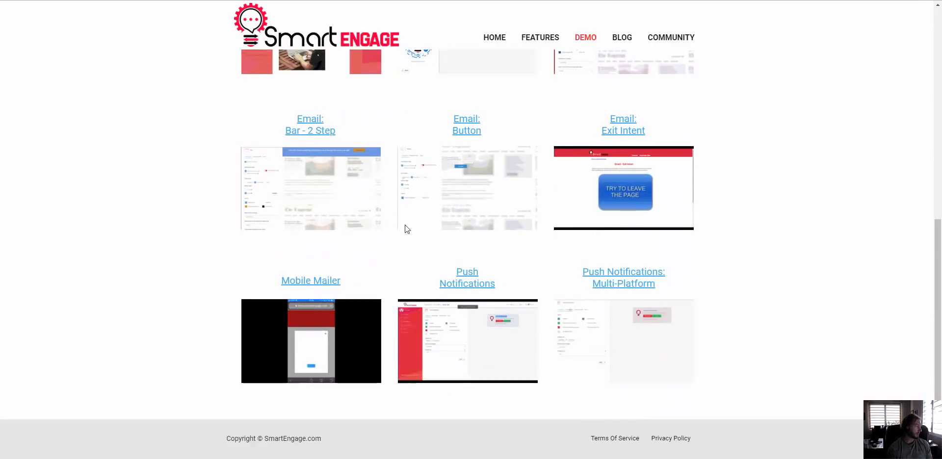
left_click(474, 284)
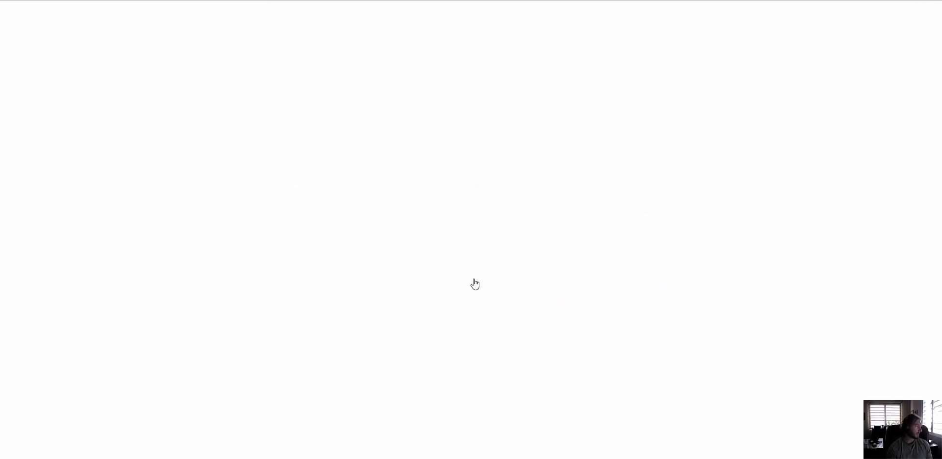